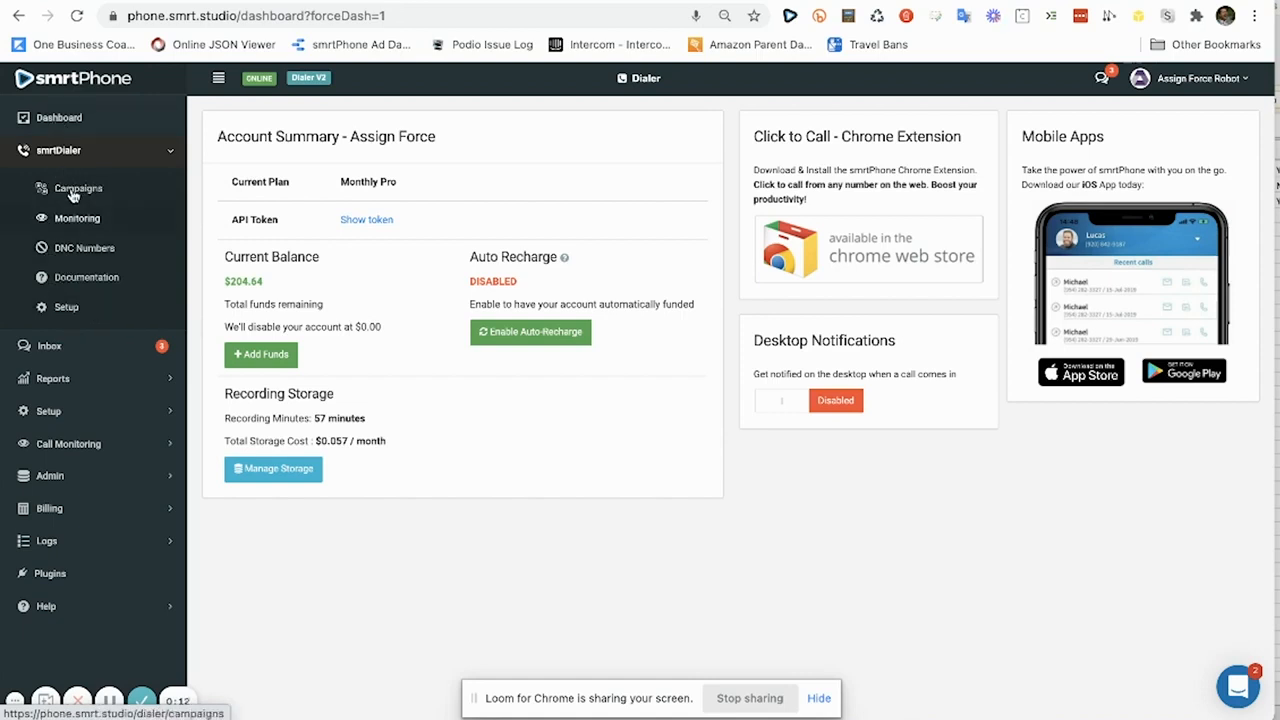
Start a new campaign from the smrtDialer Campaigns list.
{"action": "left_click", "coordinate": [72, 194]}
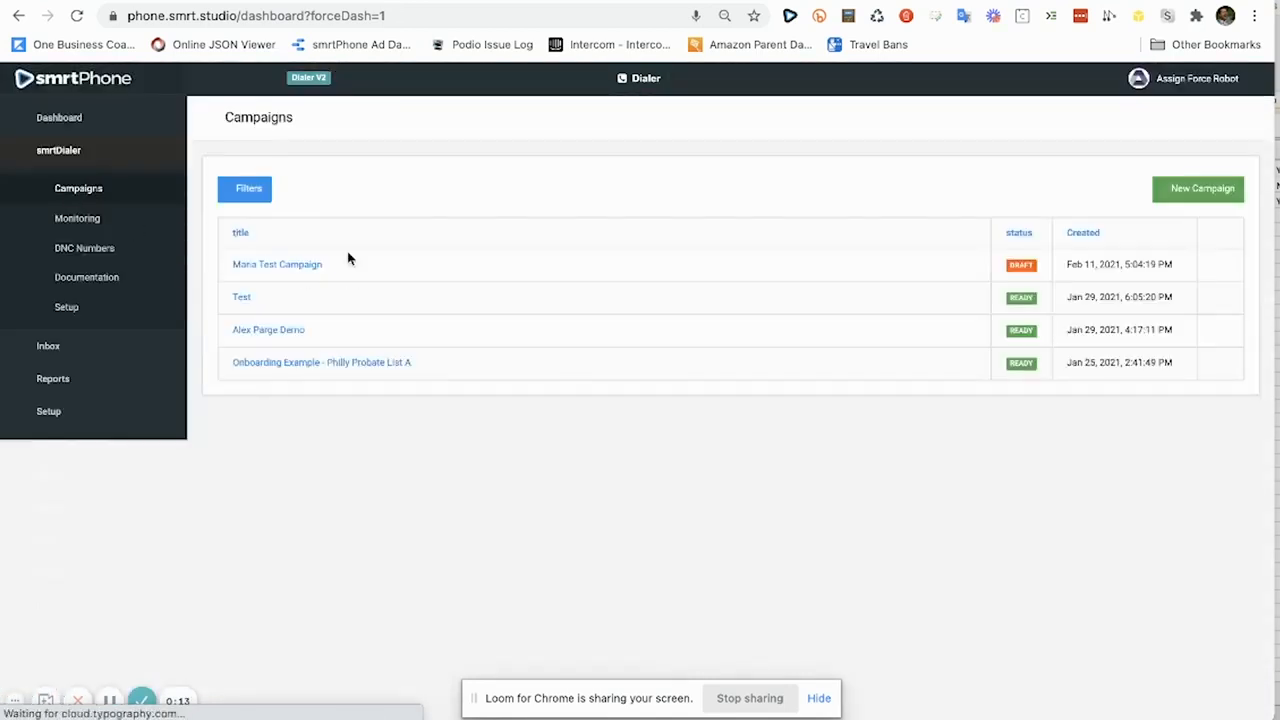
{"action": "left_click", "coordinate": [1181, 194]}
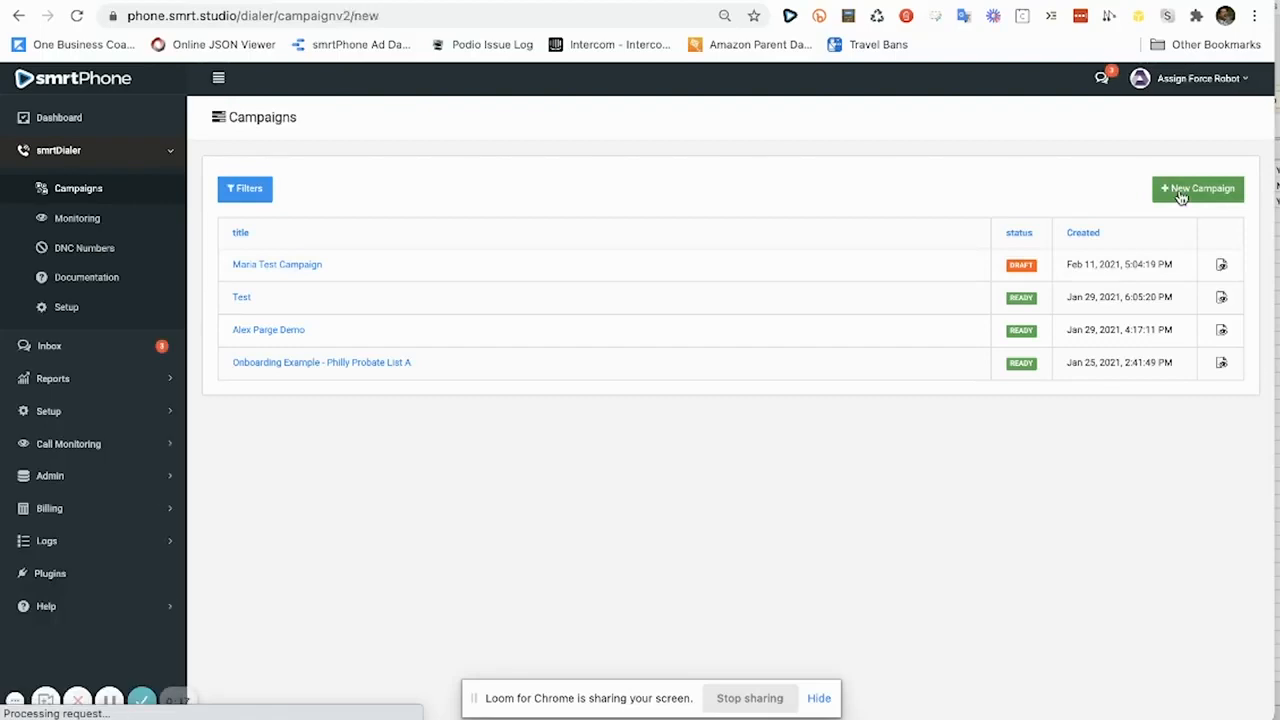
{"action": "scroll", "coordinate": [681, 252], "scroll_direction": "down", "scroll_amount": 1}
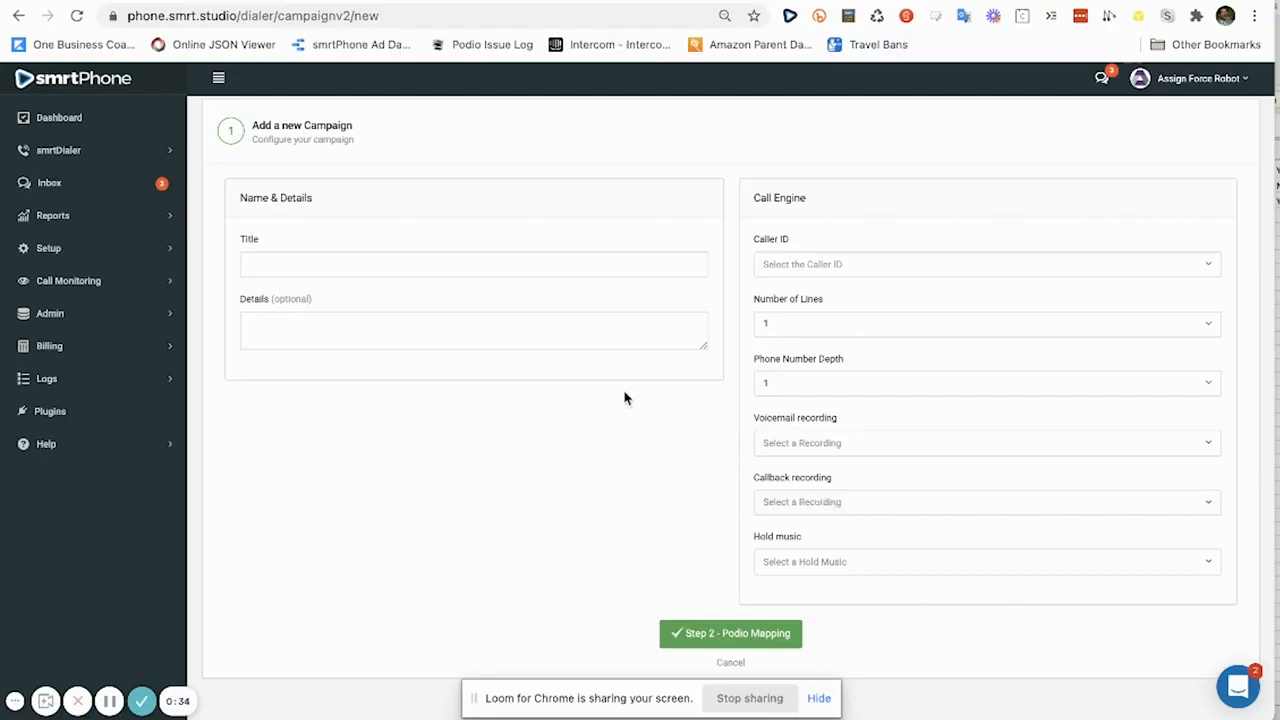
Enter title 'Philly C List Cold Calling Demo' and details 'This is for our demo', fixing the 'oour' typo.
{"action": "left_click", "coordinate": [500, 265]}
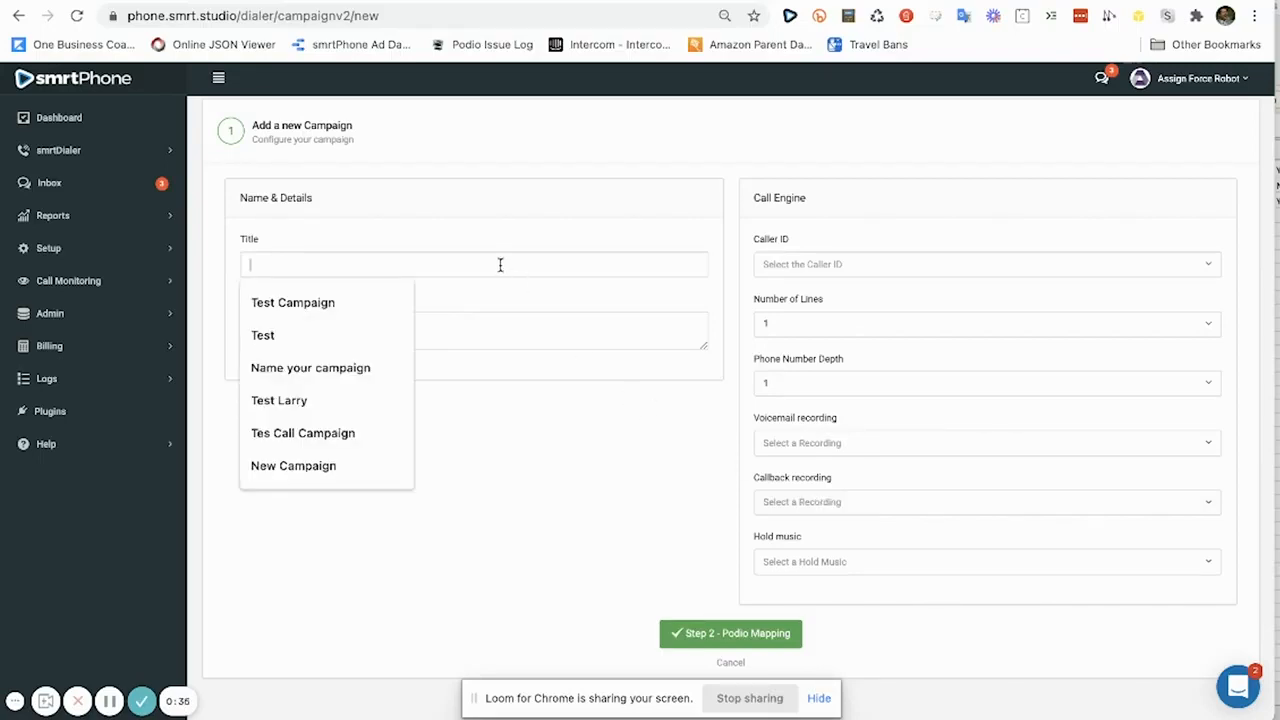
{"action": "type", "text": "D"}
{"action": "key", "text": "BackSpace"}
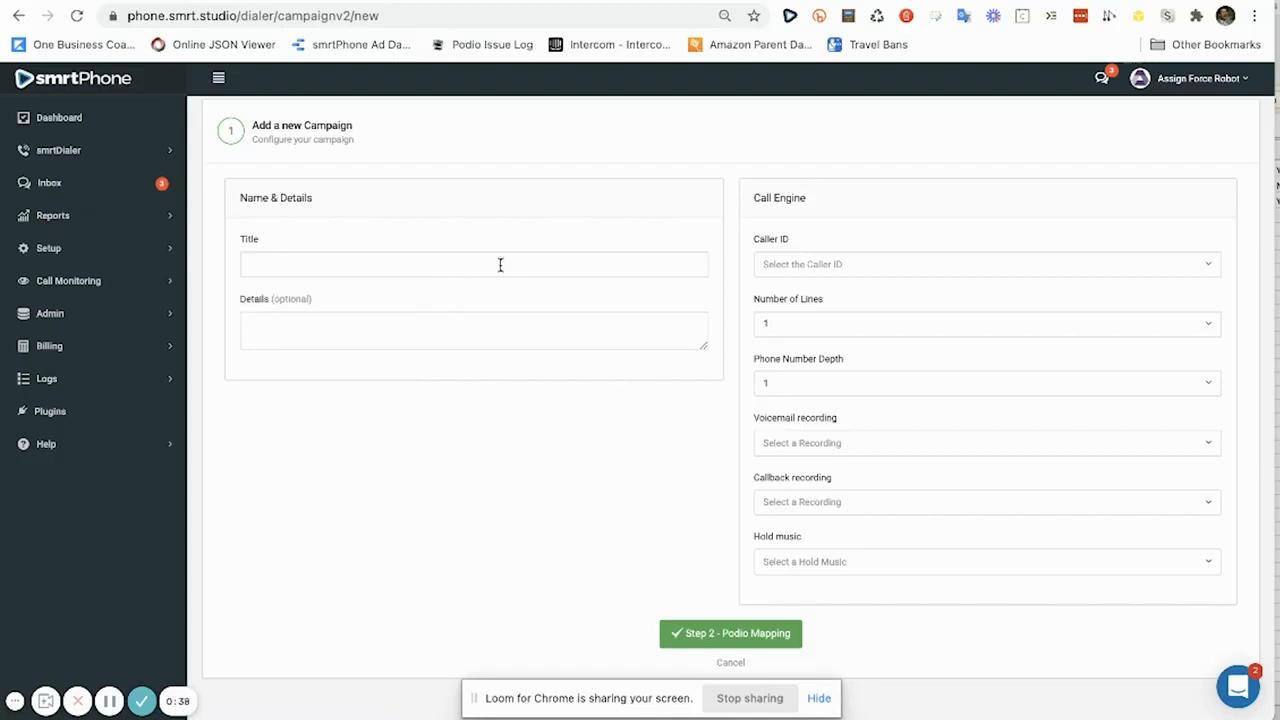
{"action": "type", "text": "Philly C List Cold Calling Demo"}
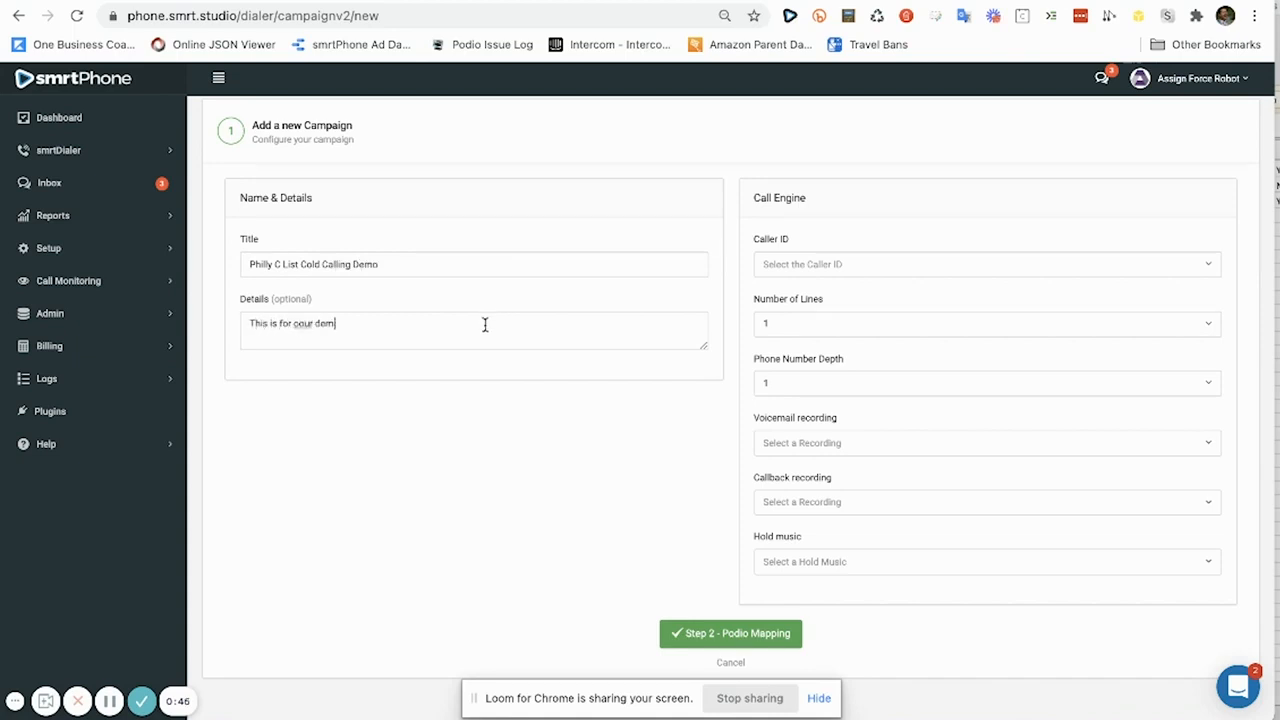
{"action": "left_click", "coordinate": [299, 325]}
{"action": "key", "text": "BackSpace"}
Use the Assign Force New Canaan number as caller ID and dial on 2 lines.
{"action": "left_click", "coordinate": [809, 268]}
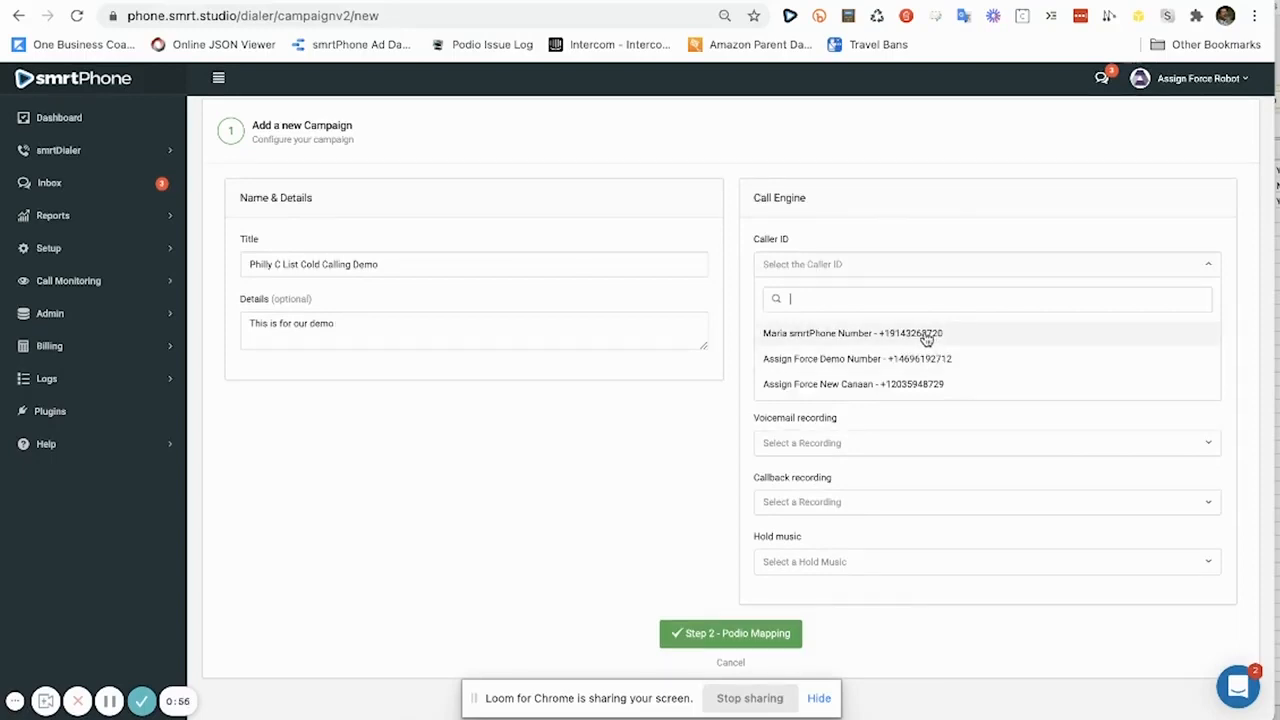
{"action": "left_click", "coordinate": [901, 384]}
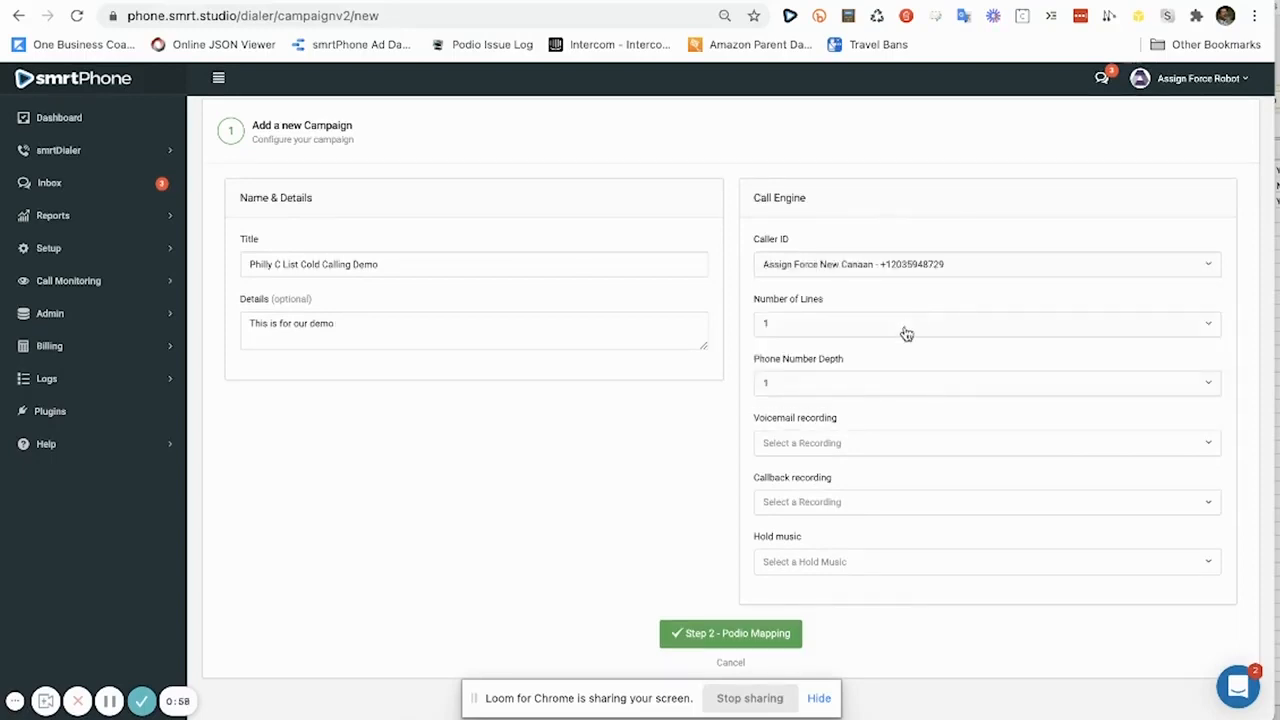
{"action": "left_click", "coordinate": [827, 325]}
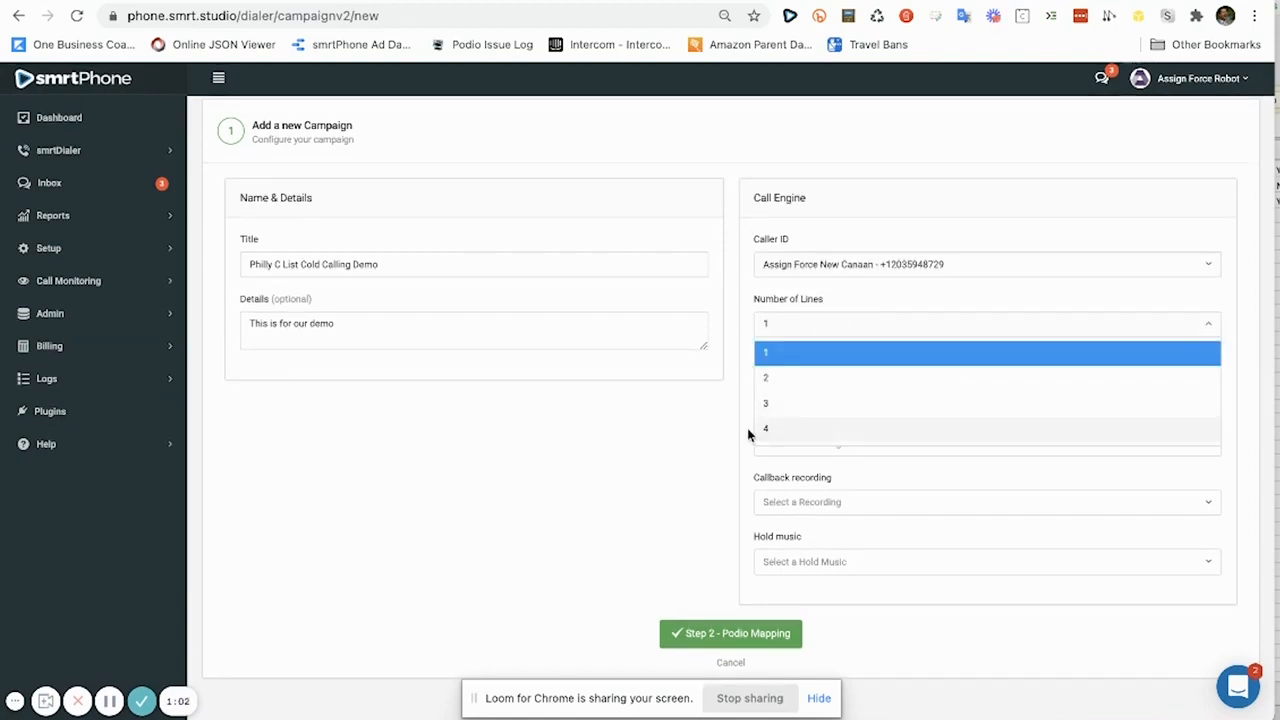
{"action": "left_click", "coordinate": [783, 389]}
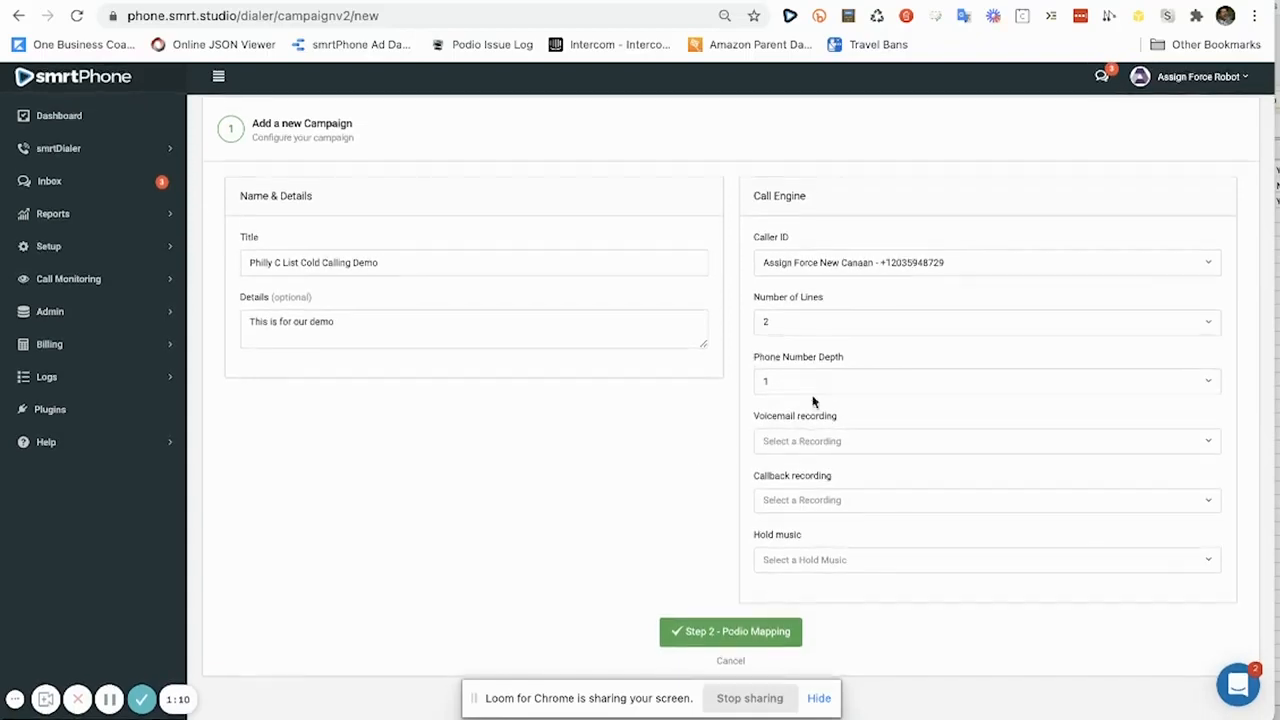
Browse the Phone Number Depth options.
{"action": "left_click", "coordinate": [811, 383]}
{"action": "scroll", "coordinate": [809, 484], "scroll_direction": "down", "scroll_amount": 2}
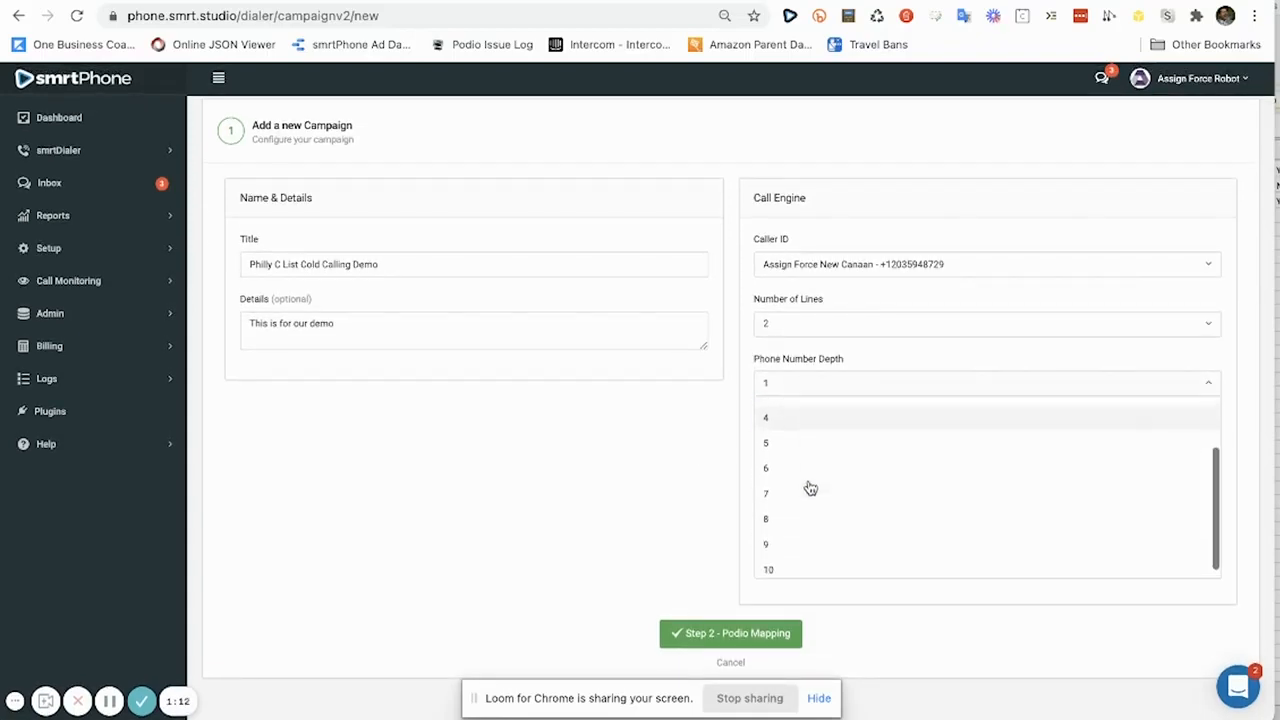
{"action": "scroll", "coordinate": [810, 487], "scroll_direction": "up", "scroll_amount": 2}
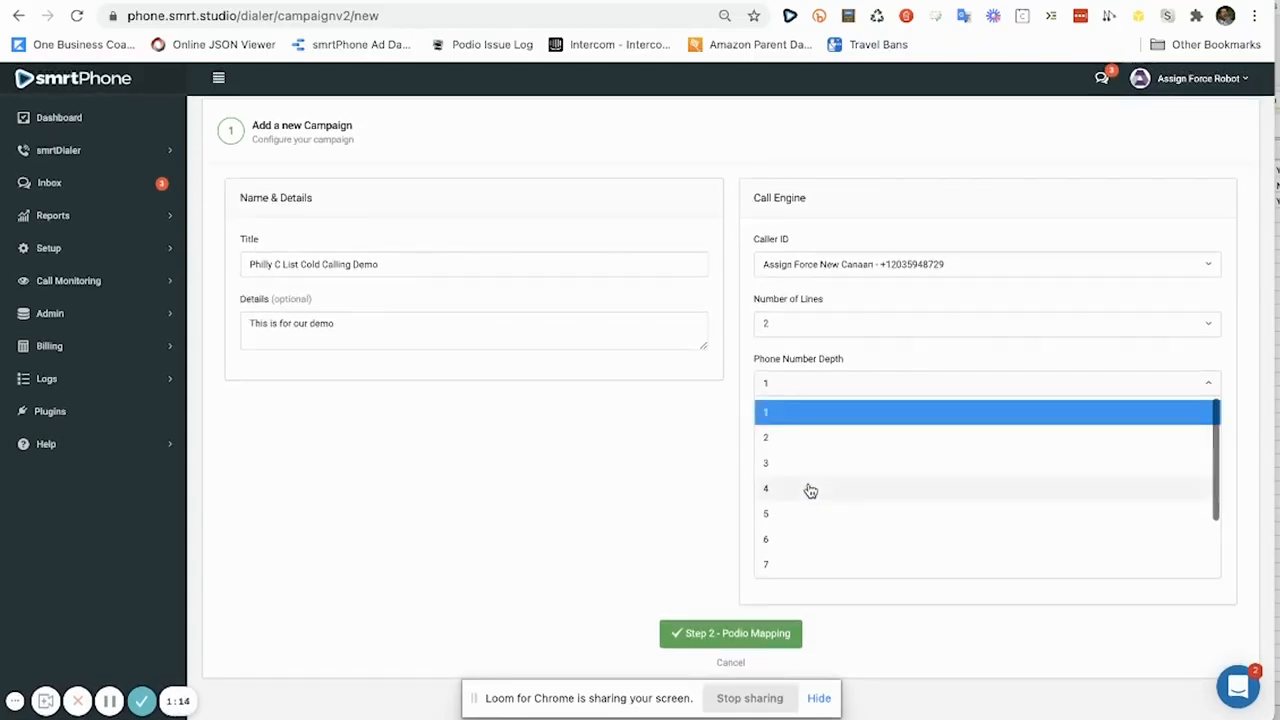
{"action": "scroll", "coordinate": [810, 485], "scroll_direction": "down", "scroll_amount": 3}
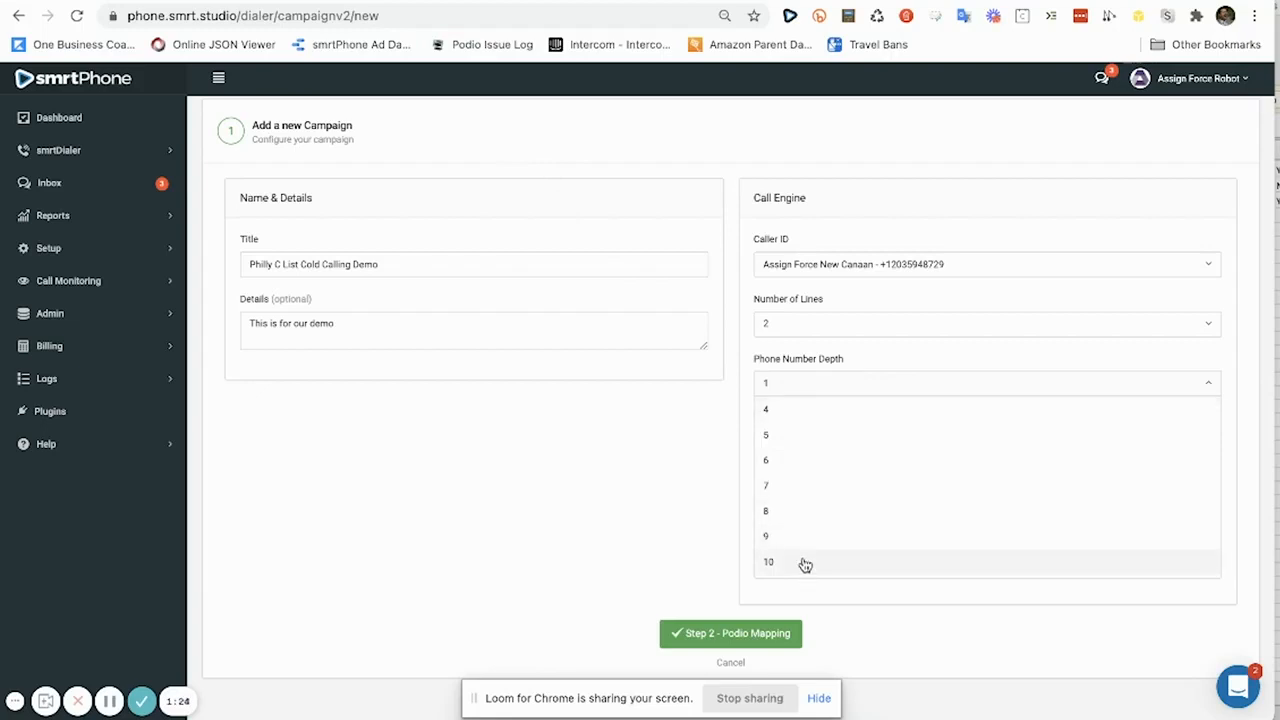
{"action": "scroll", "coordinate": [803, 560], "scroll_direction": "up", "scroll_amount": 2}
{"action": "scroll", "coordinate": [801, 556], "scroll_direction": "up", "scroll_amount": 1}
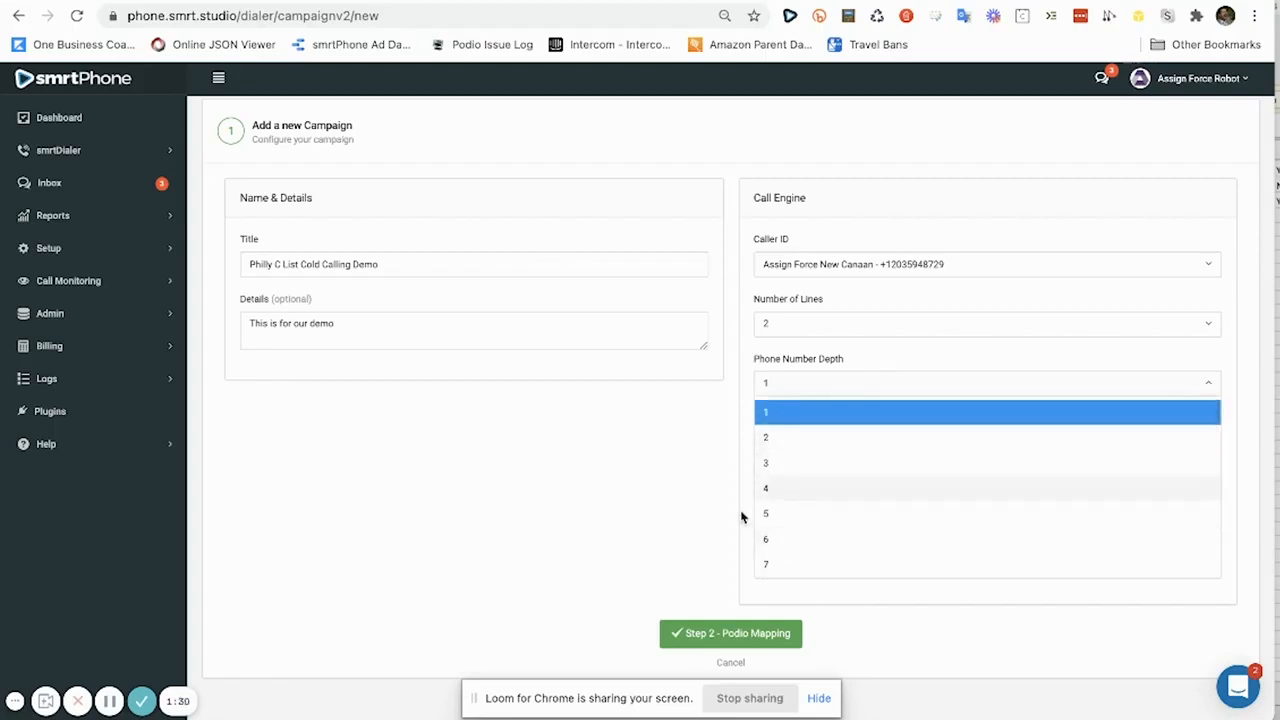
{"action": "scroll", "coordinate": [766, 529], "scroll_direction": "down", "scroll_amount": 2}
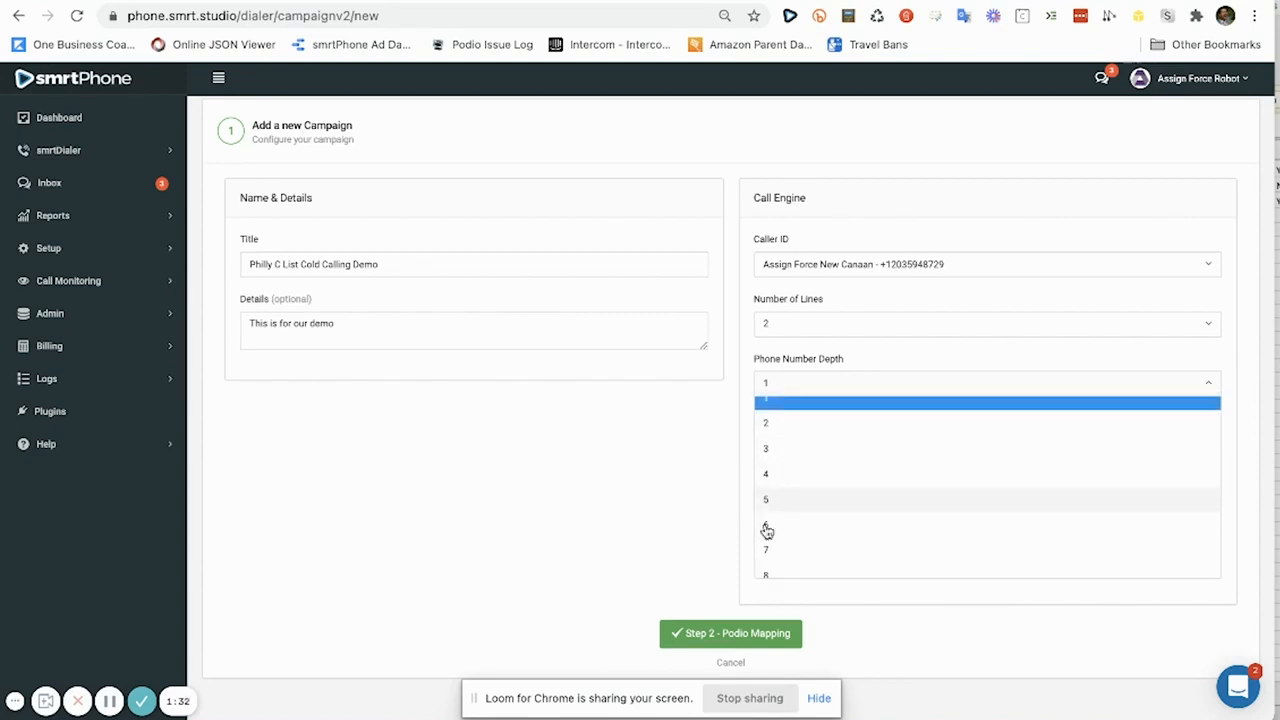
Set phone number depth to 5 and voicemail to the smrtDialer Demo Voicemail Drop.
{"action": "left_click", "coordinate": [769, 477]}
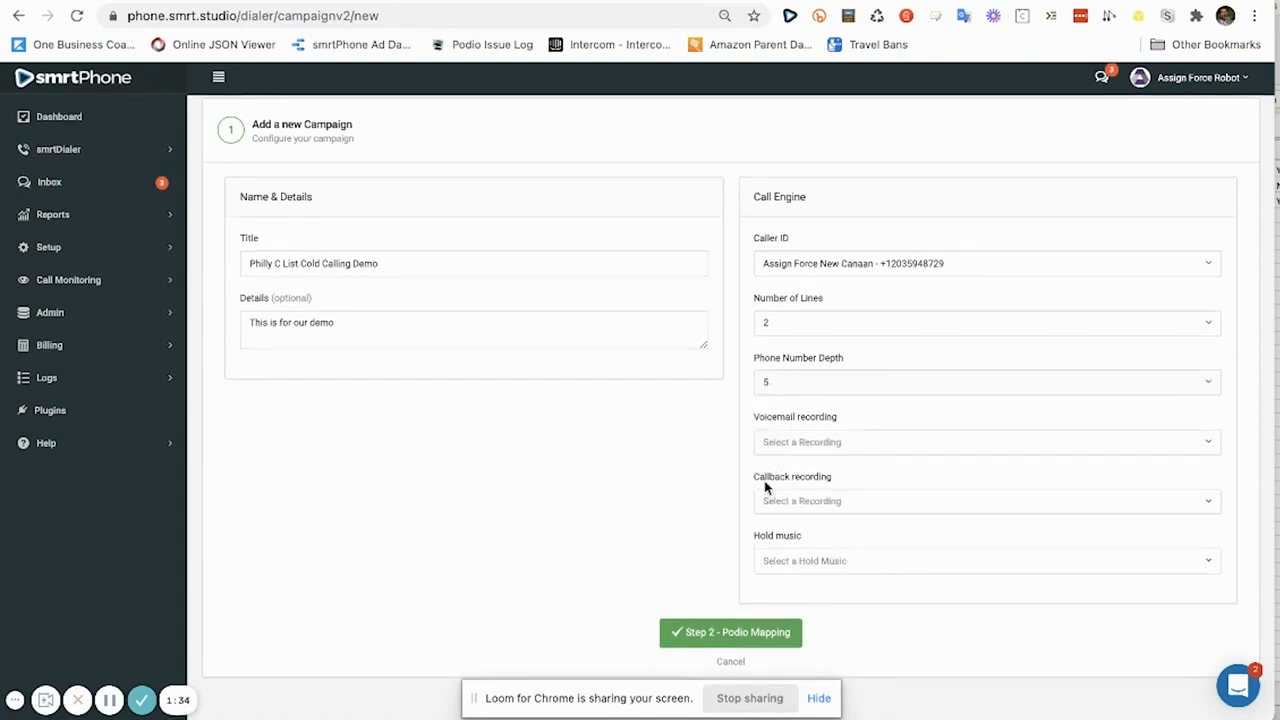
{"action": "left_click", "coordinate": [801, 446]}
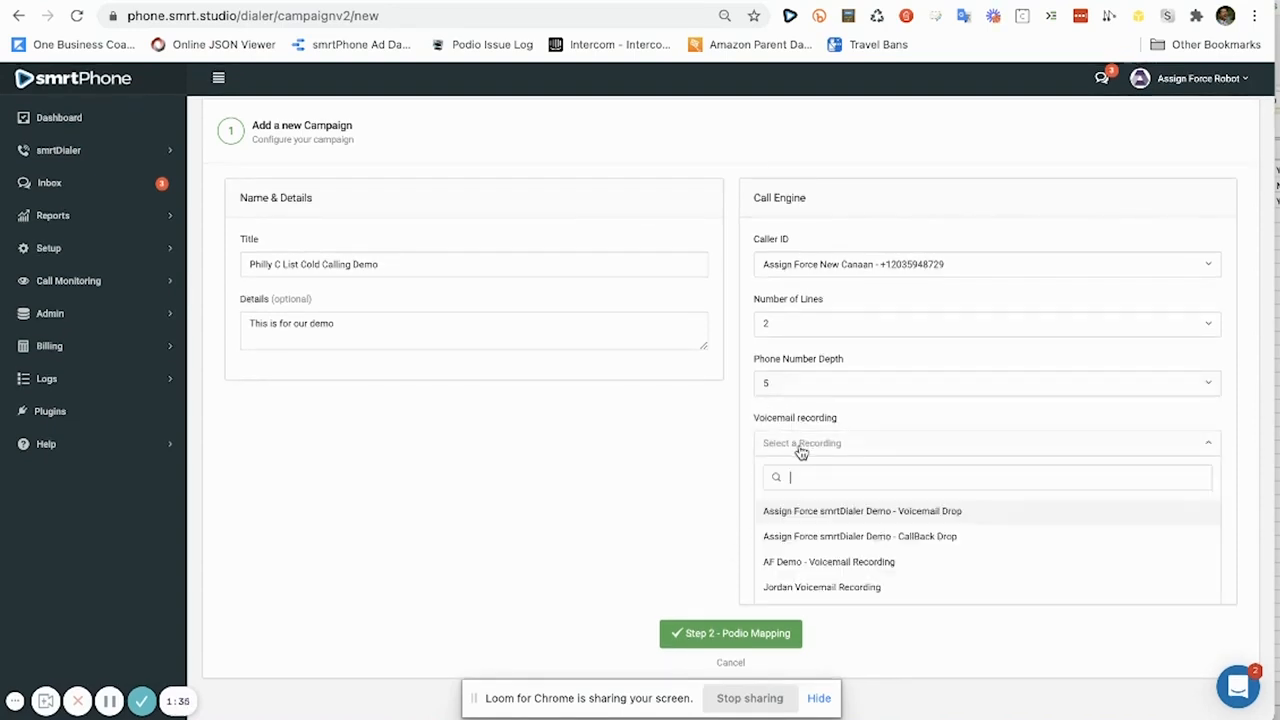
{"action": "left_click", "coordinate": [922, 510]}
{"action": "scroll", "coordinate": [900, 546], "scroll_direction": "down", "scroll_amount": 1}
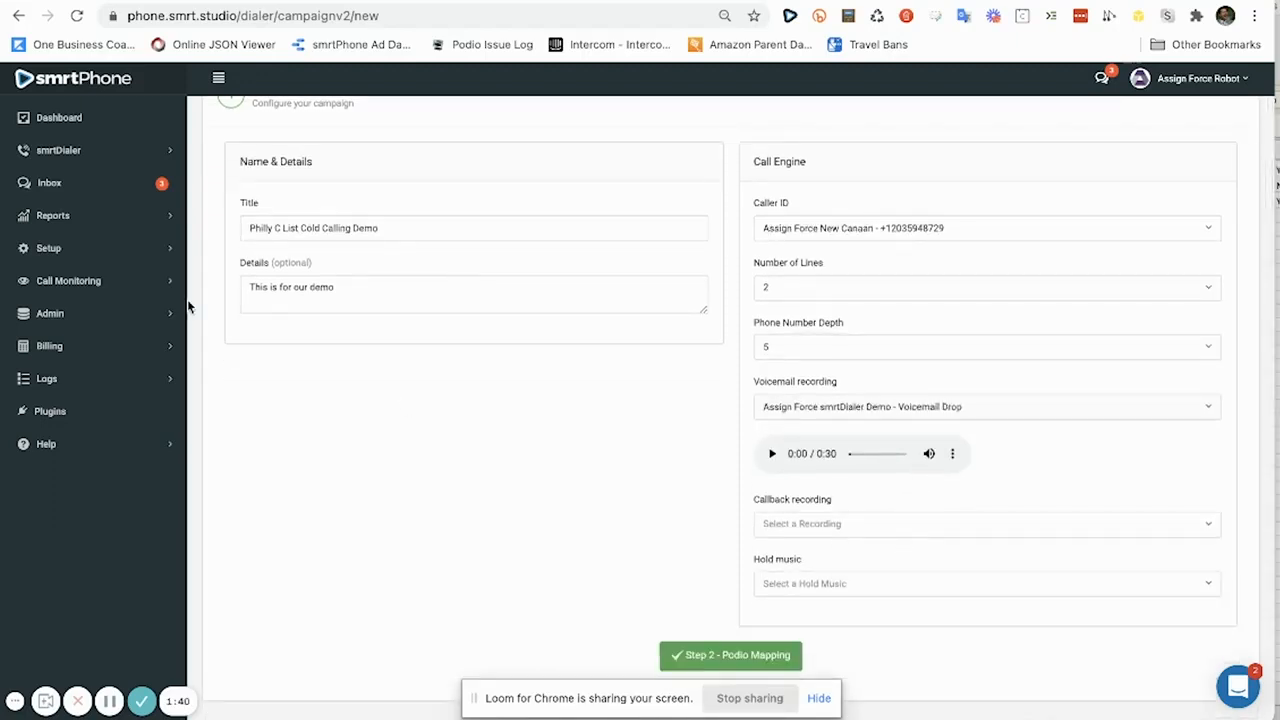
Use the smrtDialer Demo CallBack Drop for callbacks and Ambient 1 as hold music.
{"action": "left_click", "coordinate": [824, 530]}
{"action": "left_click", "coordinate": [840, 616]}
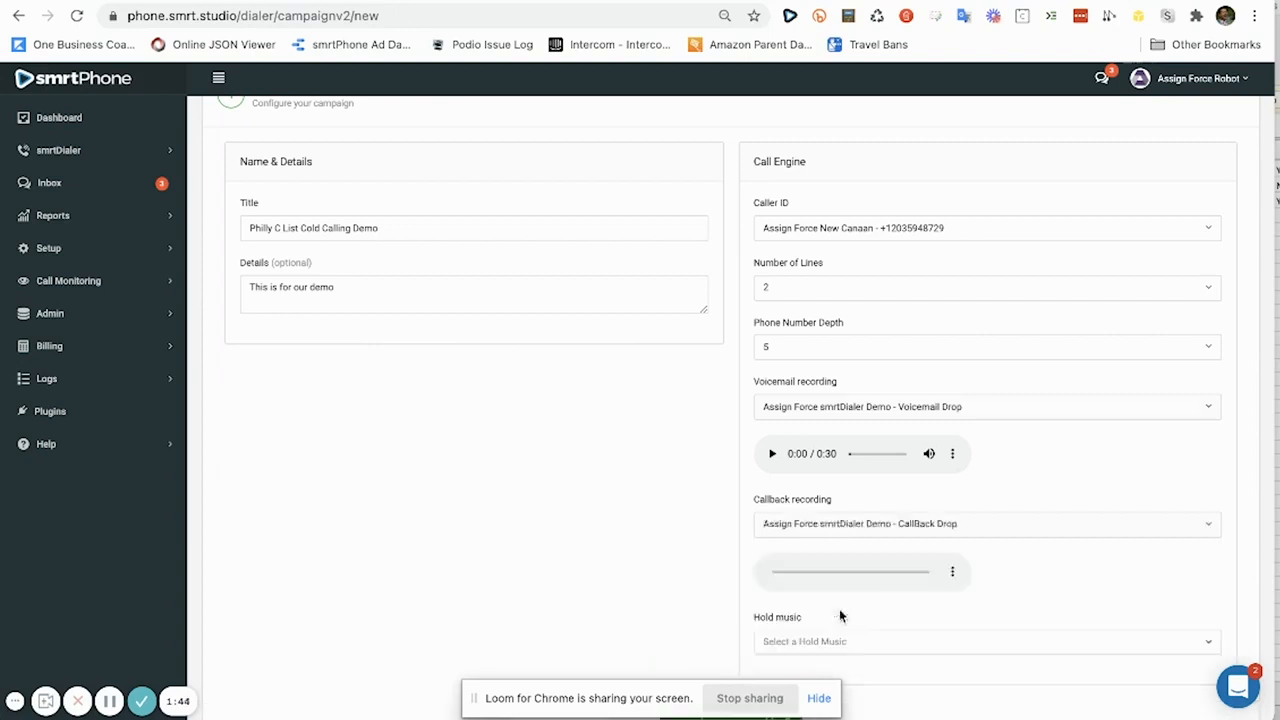
{"action": "scroll", "coordinate": [820, 590], "scroll_direction": "down", "scroll_amount": 2}
{"action": "left_click", "coordinate": [795, 571]}
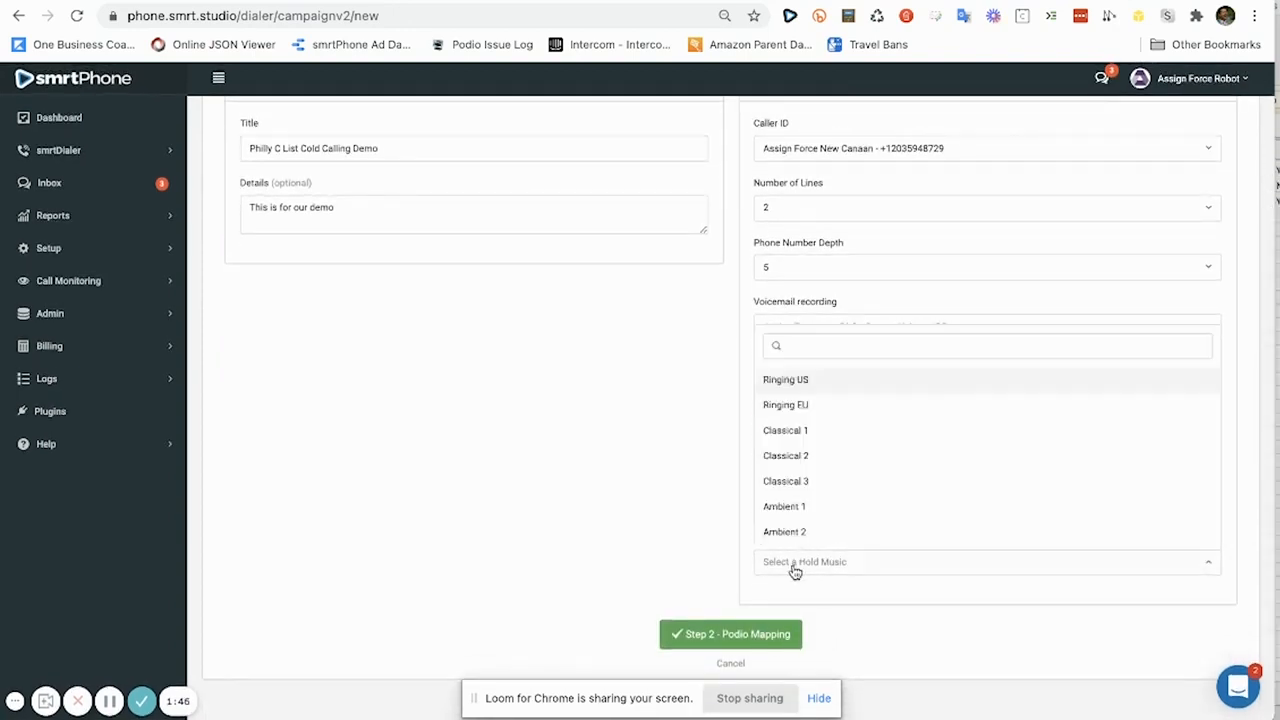
{"action": "left_click", "coordinate": [813, 508]}
{"action": "scroll", "coordinate": [790, 560], "scroll_direction": "down", "scroll_amount": 1}
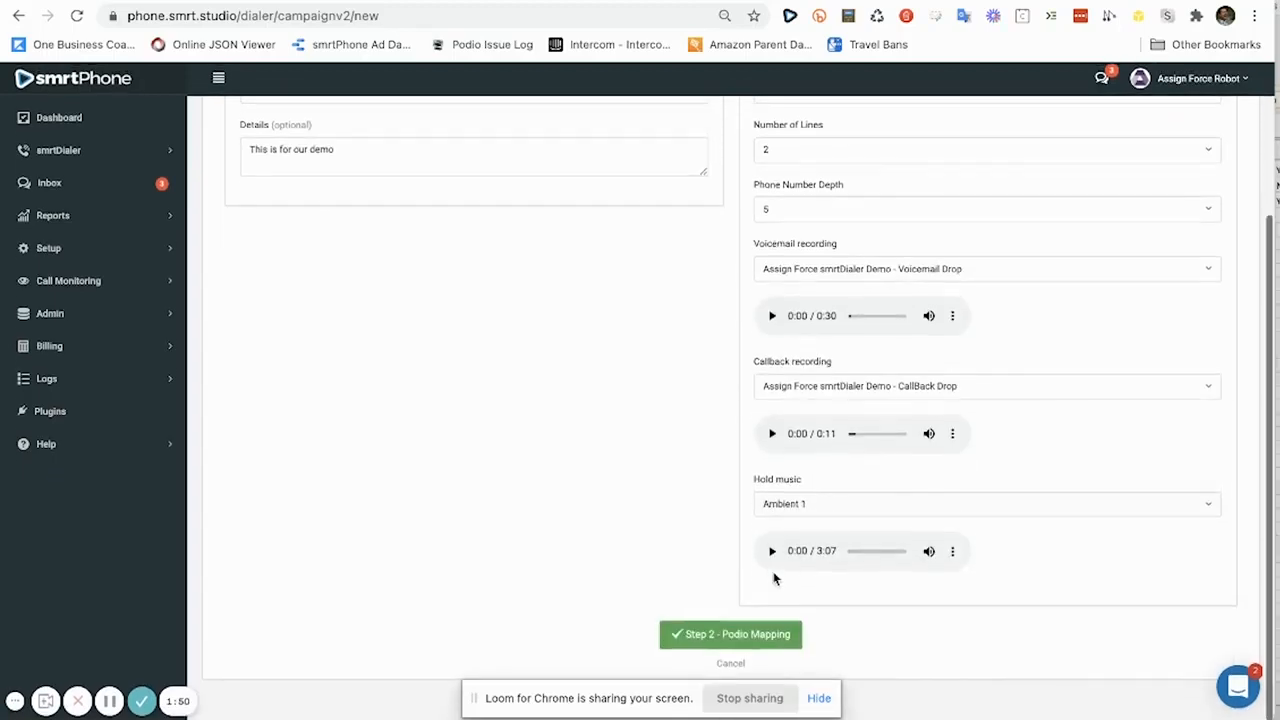
Save the call engine and link Podio workspace 05 - Wholesale Cold Calling Lists, app Cold Calling List 1.
{"action": "left_click", "coordinate": [767, 638]}
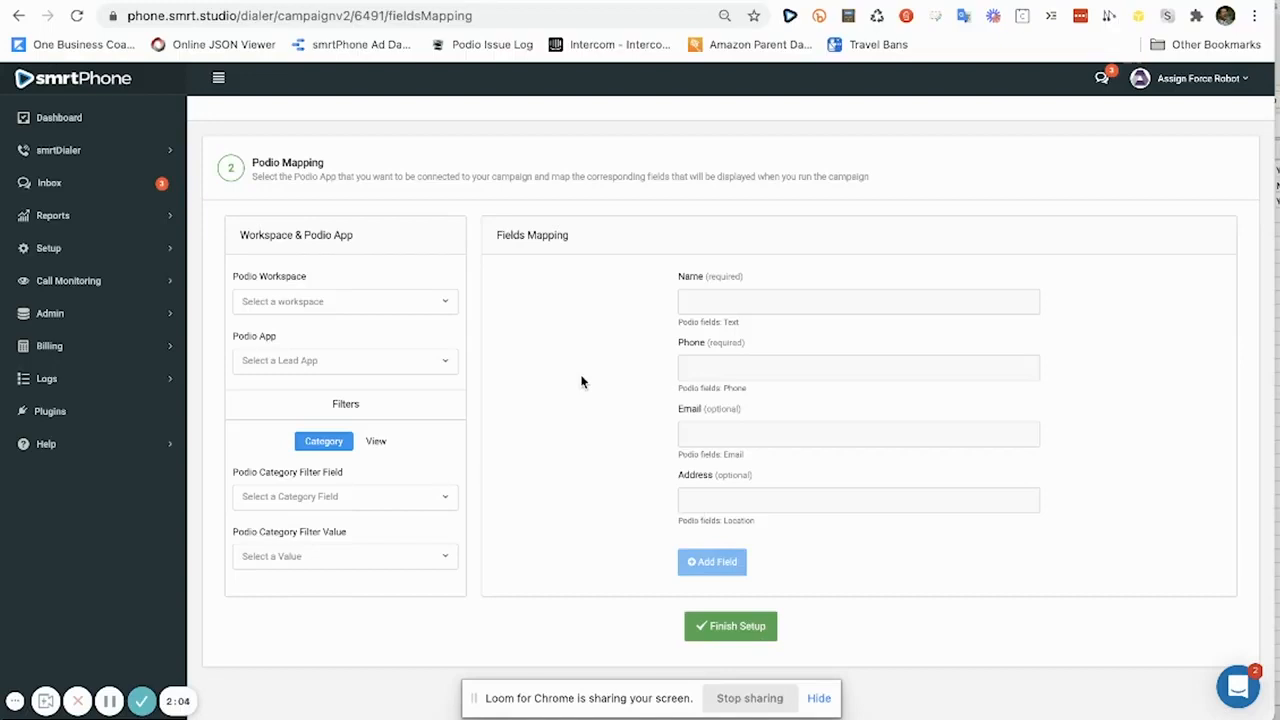
{"action": "left_click", "coordinate": [450, 301]}
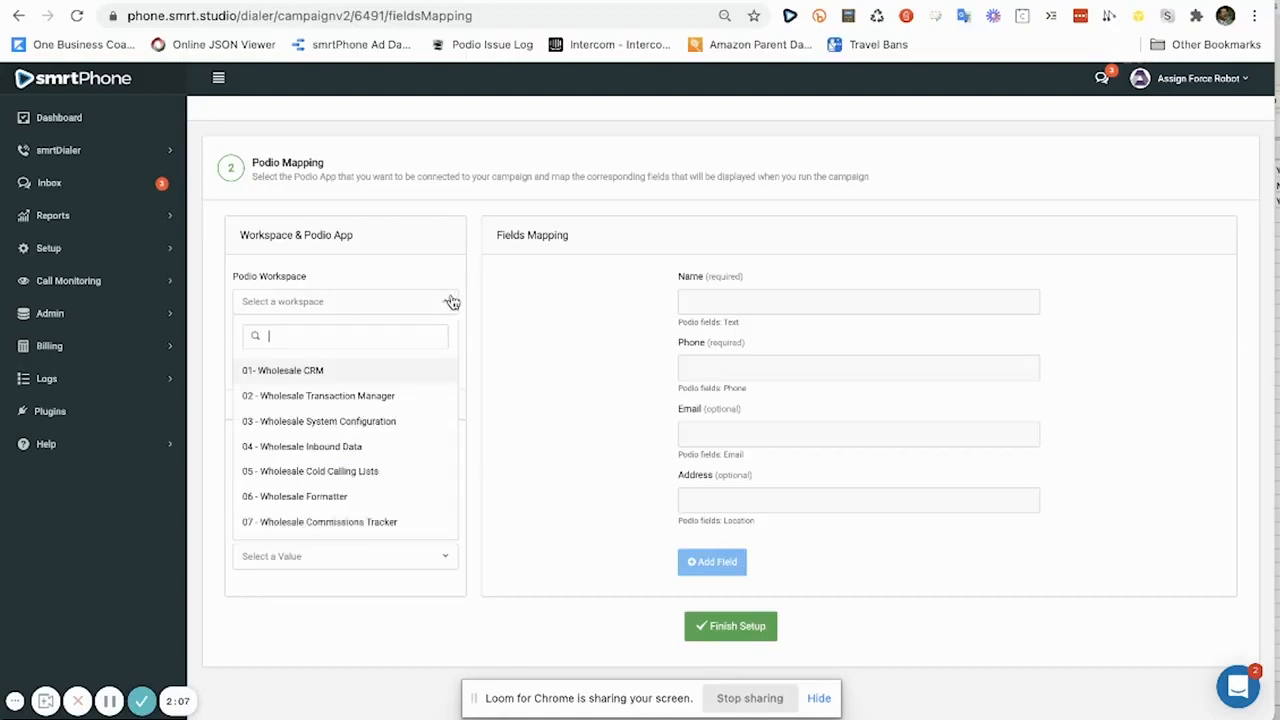
{"action": "left_click", "coordinate": [397, 473]}
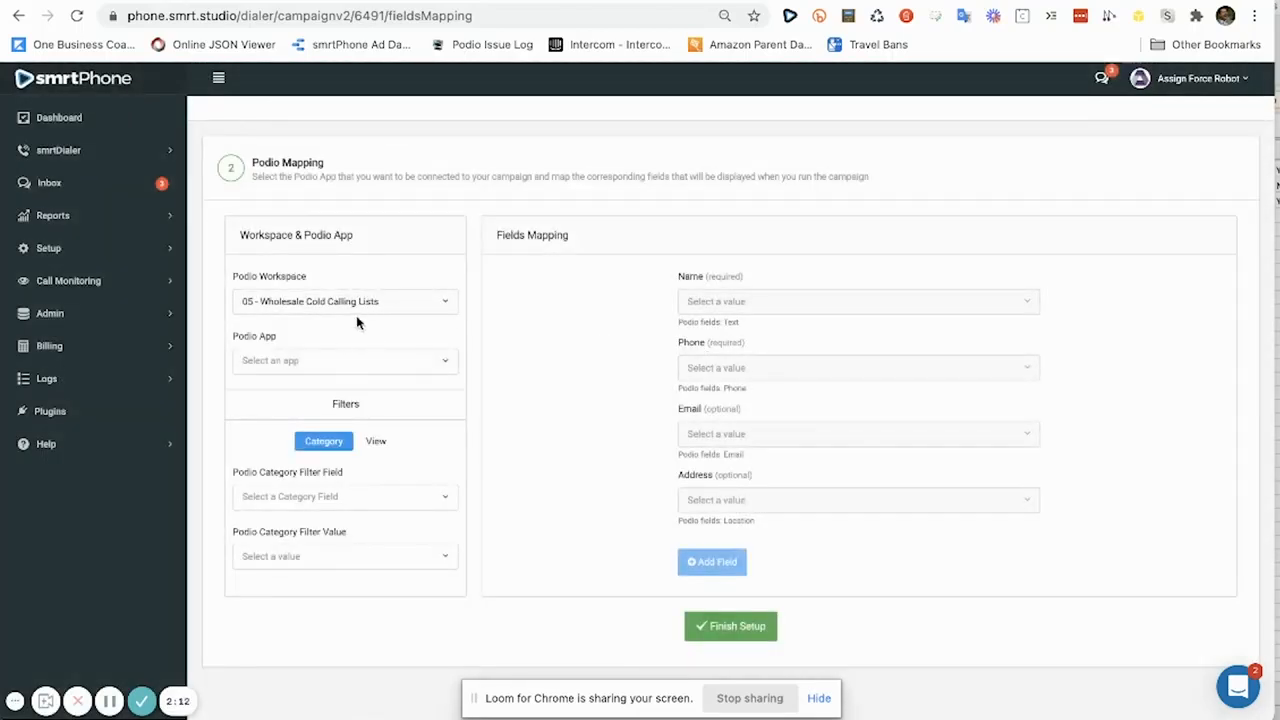
{"action": "left_click", "coordinate": [405, 363]}
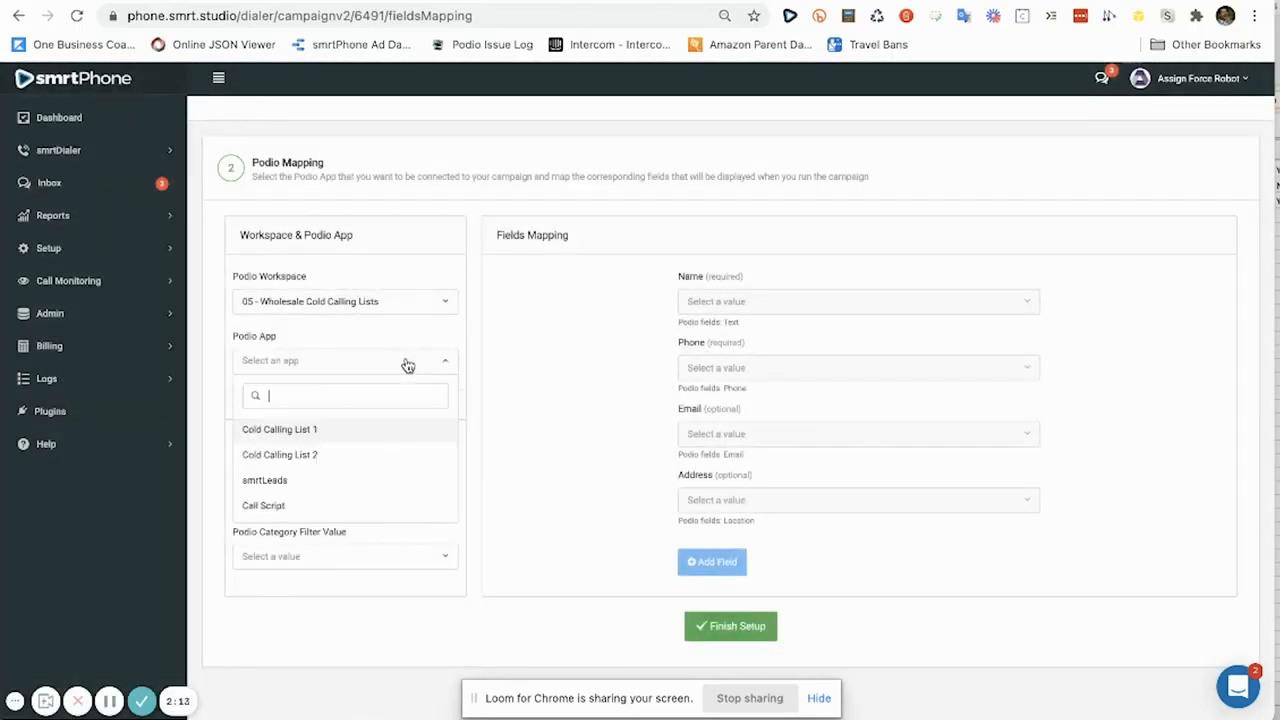
{"action": "left_click", "coordinate": [303, 432]}
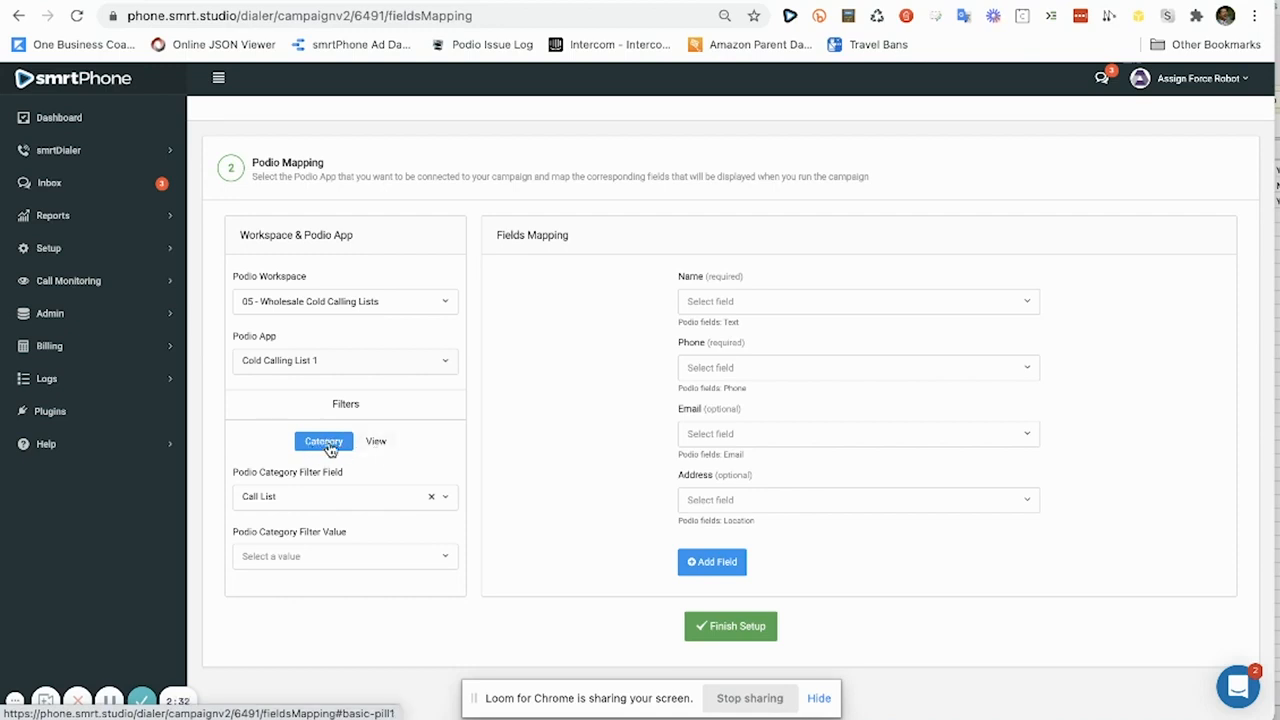
Filter leads by the Philly C List for Cold Calling Demo view.
{"action": "left_click", "coordinate": [375, 450]}
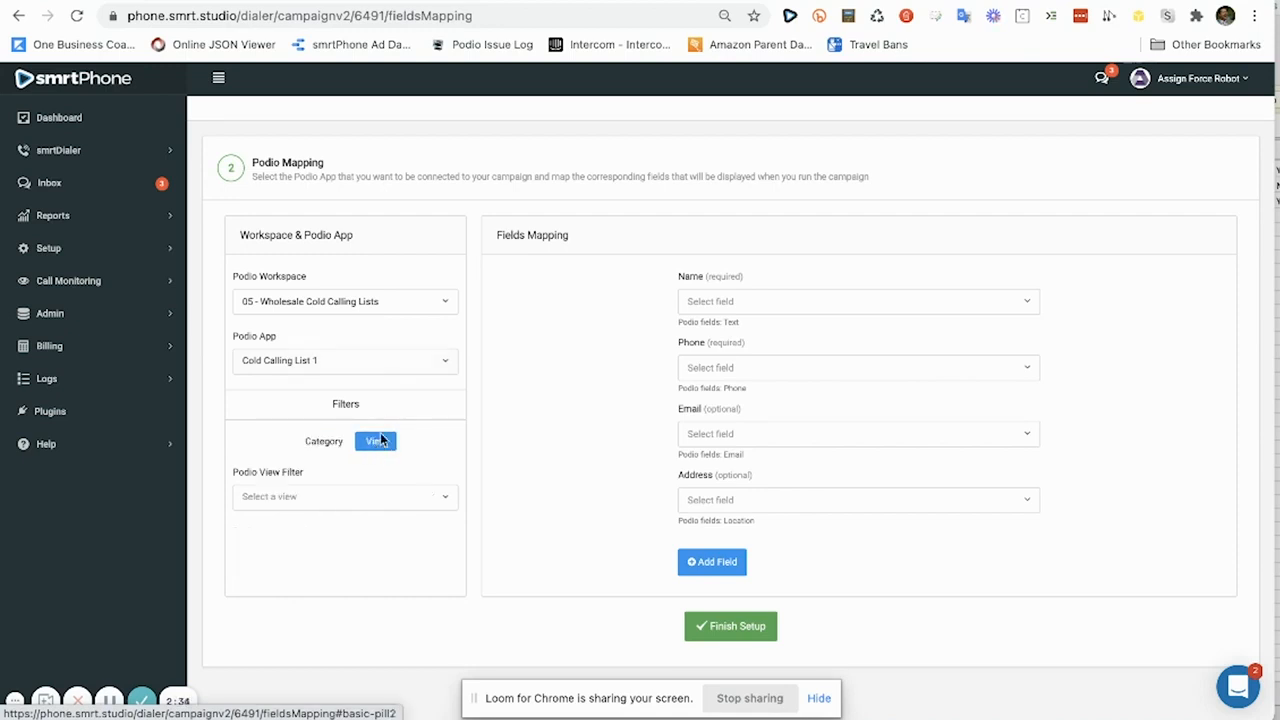
{"action": "left_click", "coordinate": [349, 504]}
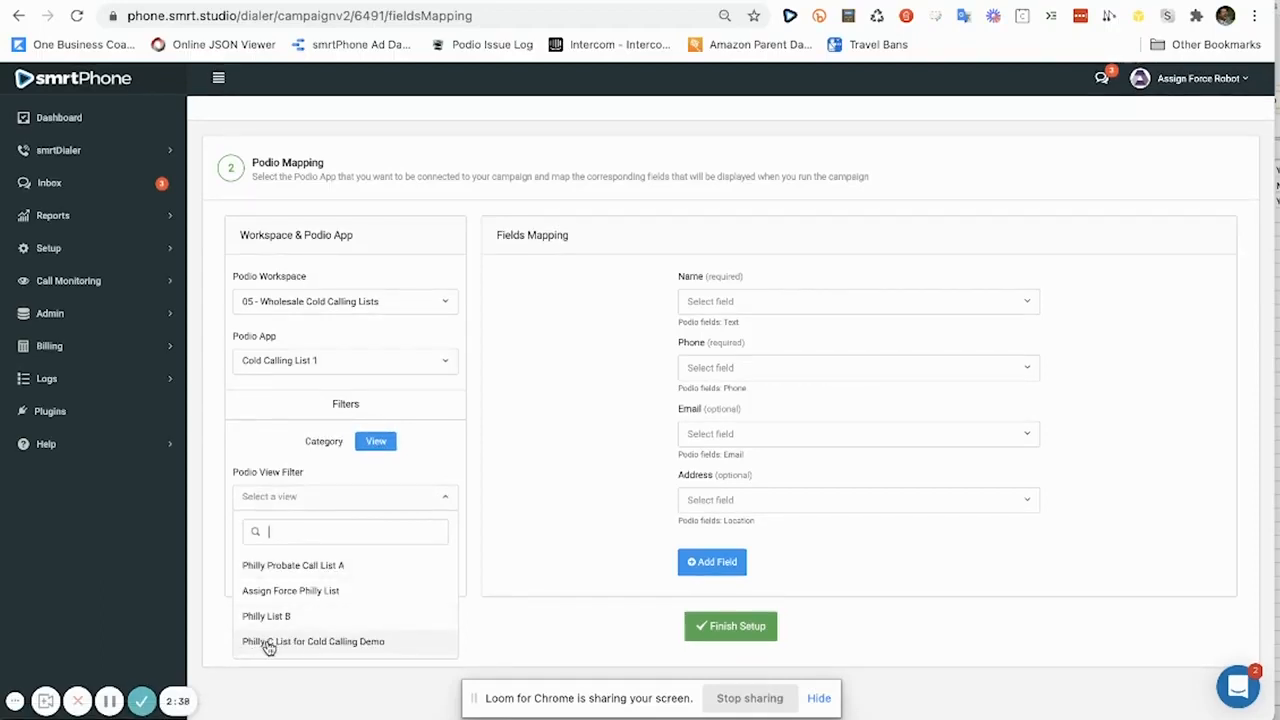
{"action": "left_click", "coordinate": [355, 645]}
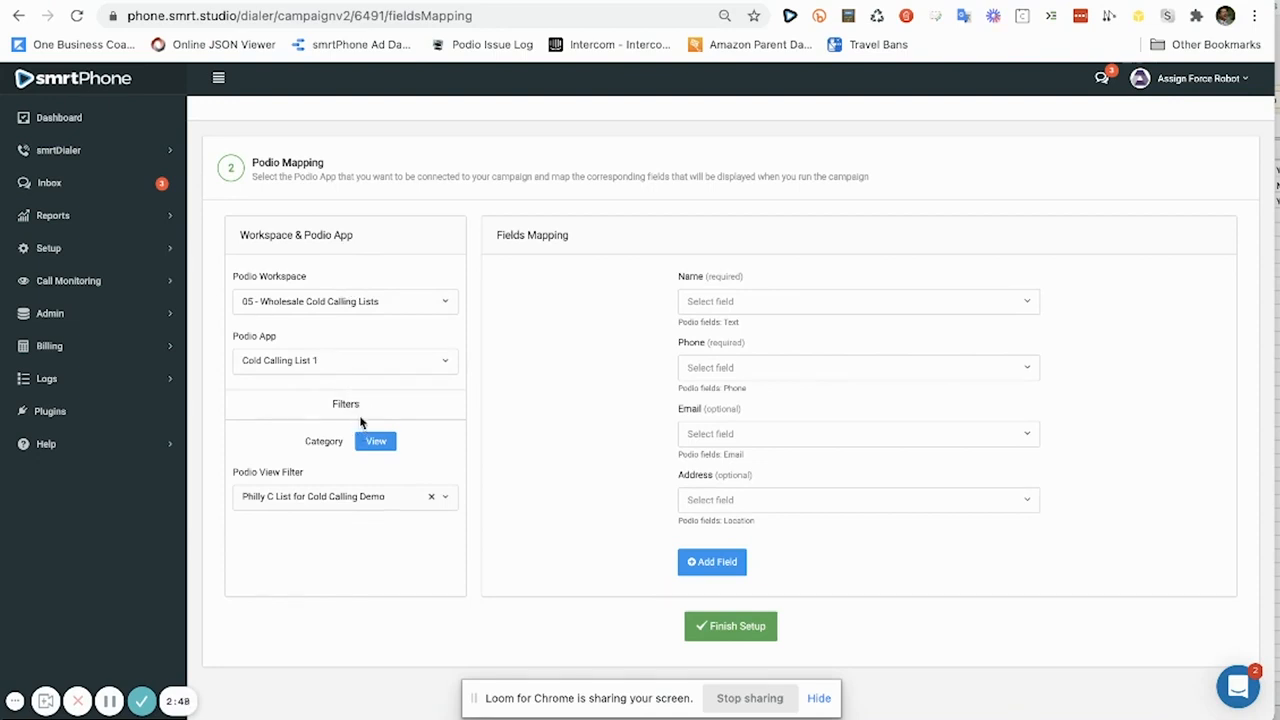
Map Name to Full Name, Phone to Phone, Address to Property Address, leaving Email unmapped.
{"action": "left_click", "coordinate": [735, 304]}
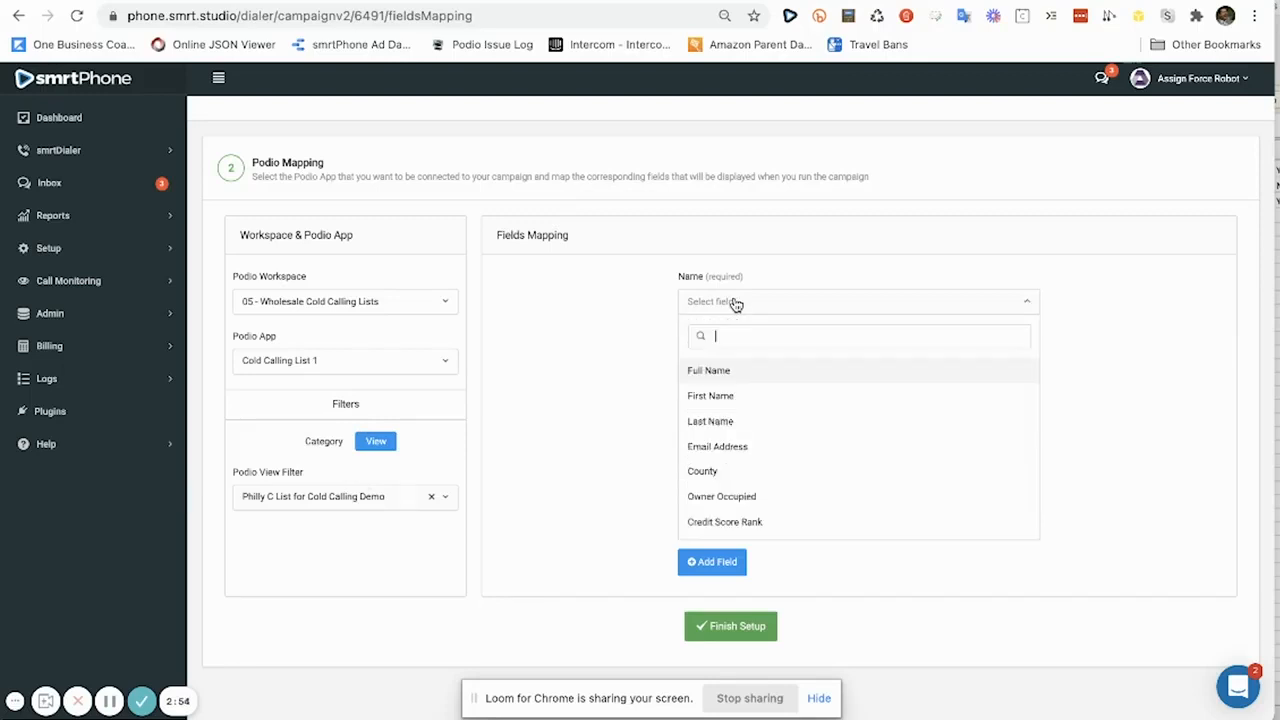
{"action": "left_click", "coordinate": [727, 374]}
{"action": "left_click", "coordinate": [727, 376]}
{"action": "left_click", "coordinate": [717, 440]}
{"action": "left_click", "coordinate": [785, 434]}
{"action": "left_click", "coordinate": [651, 457]}
{"action": "left_click", "coordinate": [719, 502]}
{"action": "left_click", "coordinate": [717, 567]}
Add extra fields mapped to Mailing Address and County.
{"action": "left_click", "coordinate": [714, 563]}
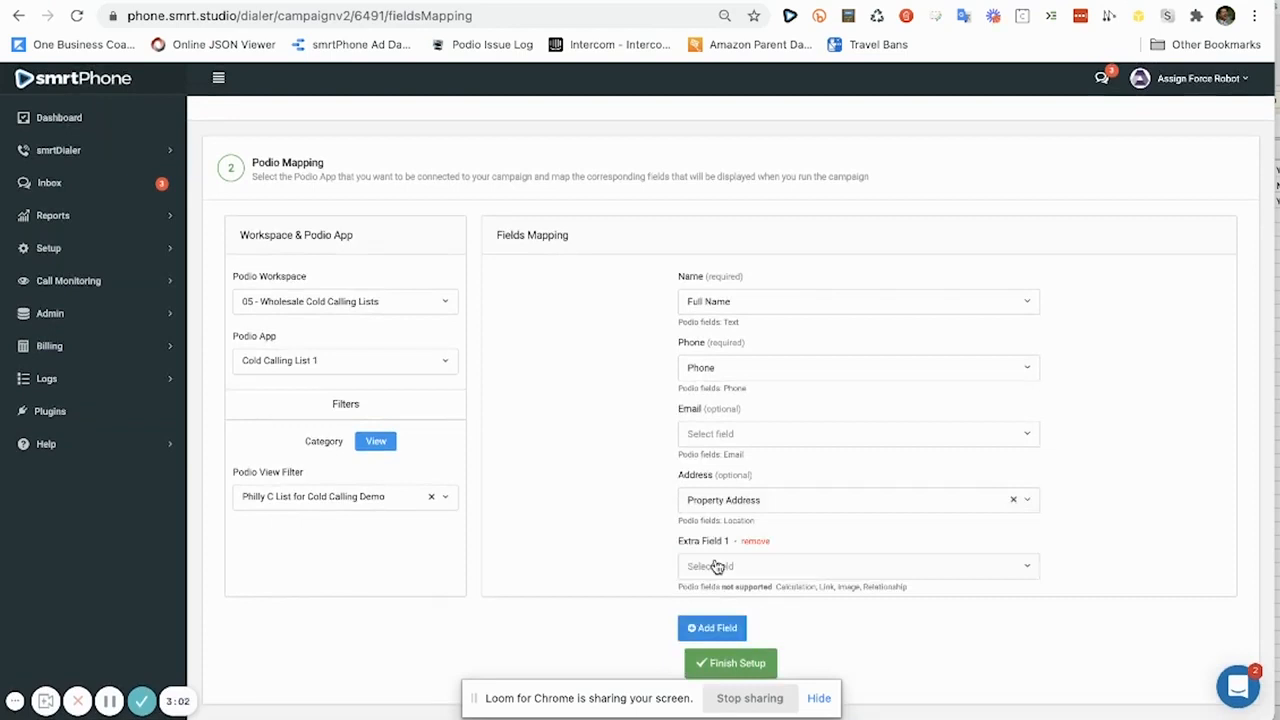
{"action": "left_click", "coordinate": [717, 566]}
{"action": "scroll", "coordinate": [711, 566], "scroll_direction": "down", "scroll_amount": 1}
{"action": "scroll", "coordinate": [720, 511], "scroll_direction": "down", "scroll_amount": 1}
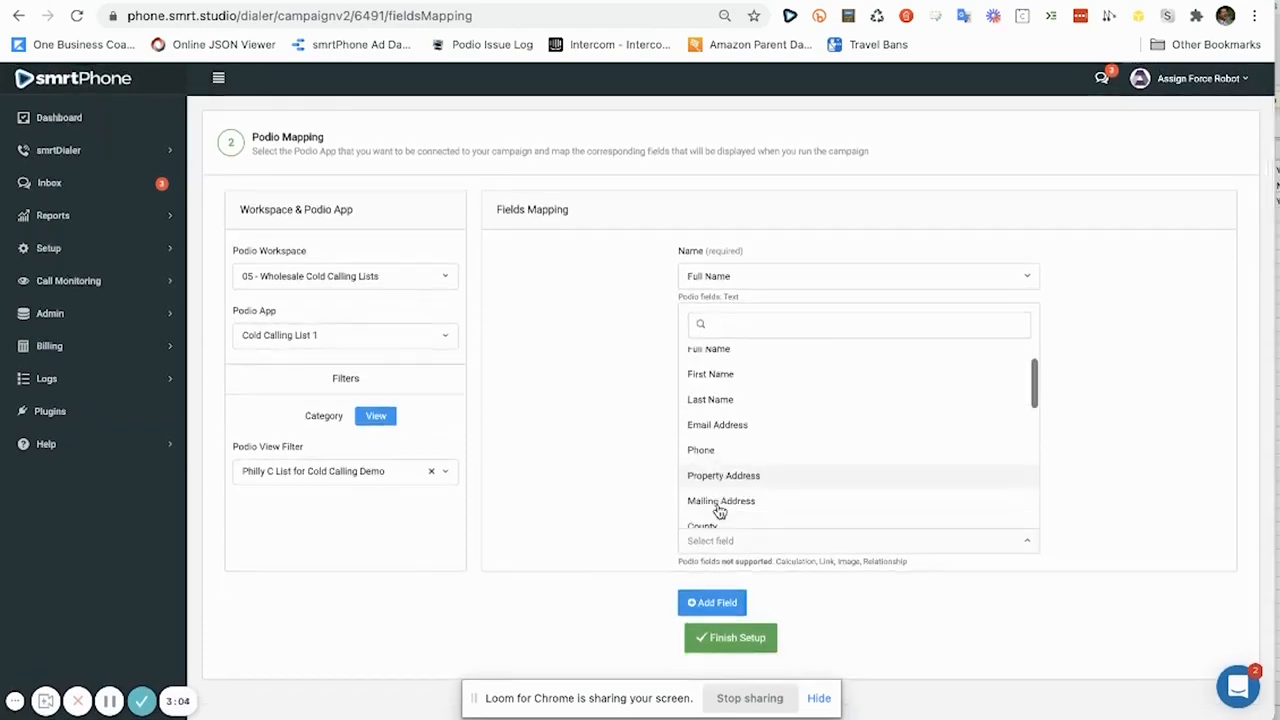
{"action": "left_click", "coordinate": [719, 503]}
{"action": "left_click", "coordinate": [714, 603]}
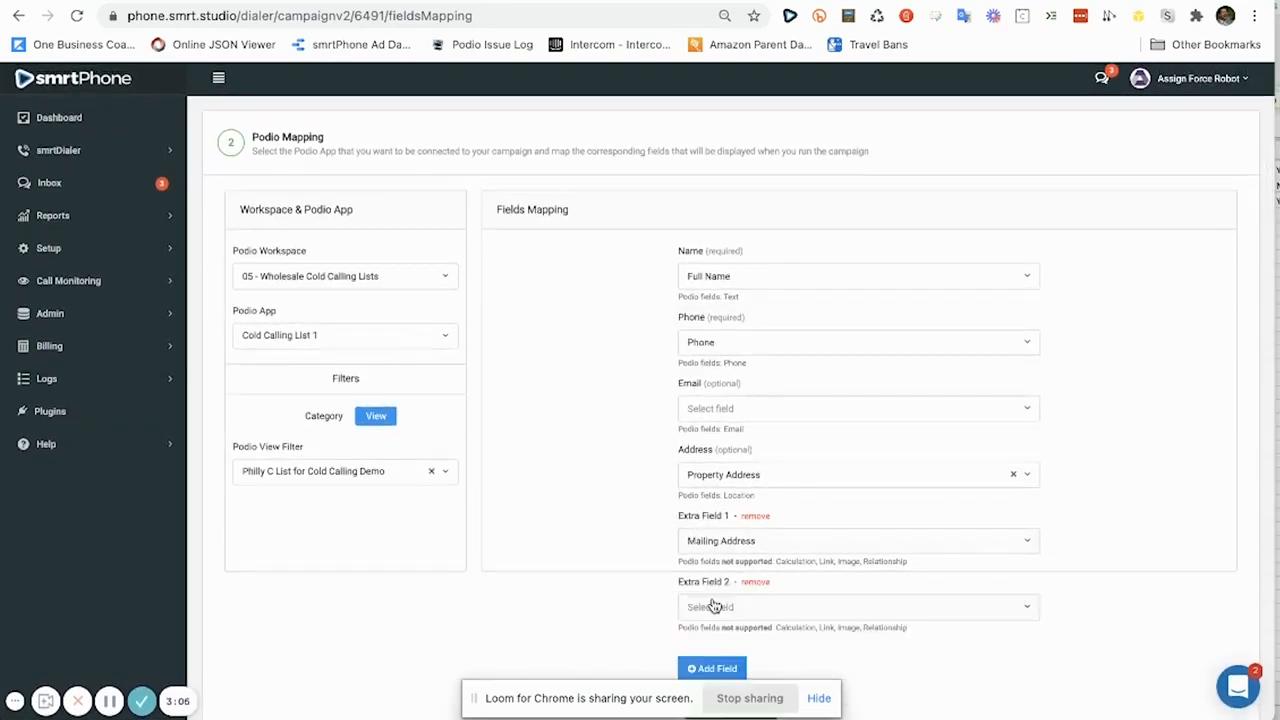
{"action": "scroll", "coordinate": [714, 605], "scroll_direction": "down", "scroll_amount": 1}
{"action": "left_click", "coordinate": [714, 580]}
{"action": "scroll", "coordinate": [714, 540], "scroll_direction": "down", "scroll_amount": 2}
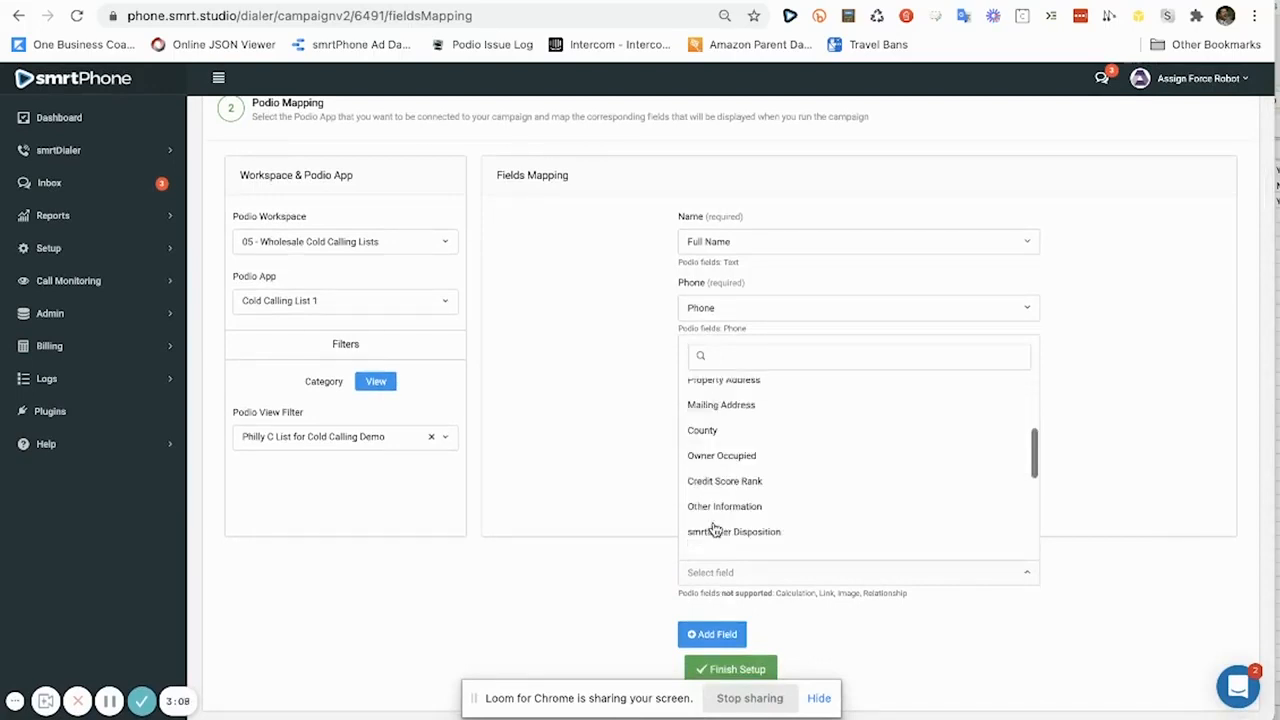
{"action": "left_click", "coordinate": [711, 430]}
{"action": "scroll", "coordinate": [716, 500], "scroll_direction": "down", "scroll_amount": 1}
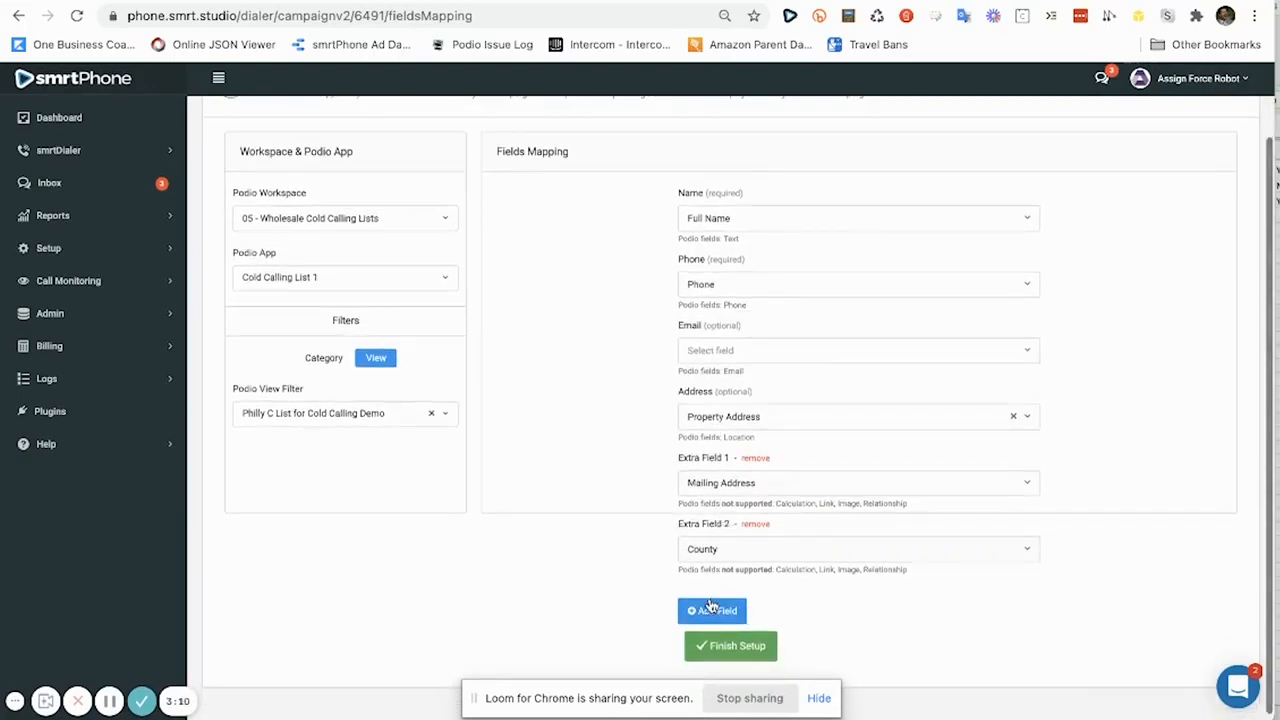
Add two more extra fields mapped to Owner Occupied and Credit Score Rank.
{"action": "left_click", "coordinate": [710, 606]}
{"action": "scroll", "coordinate": [710, 600], "scroll_direction": "down", "scroll_amount": 2}
{"action": "left_click", "coordinate": [712, 545]}
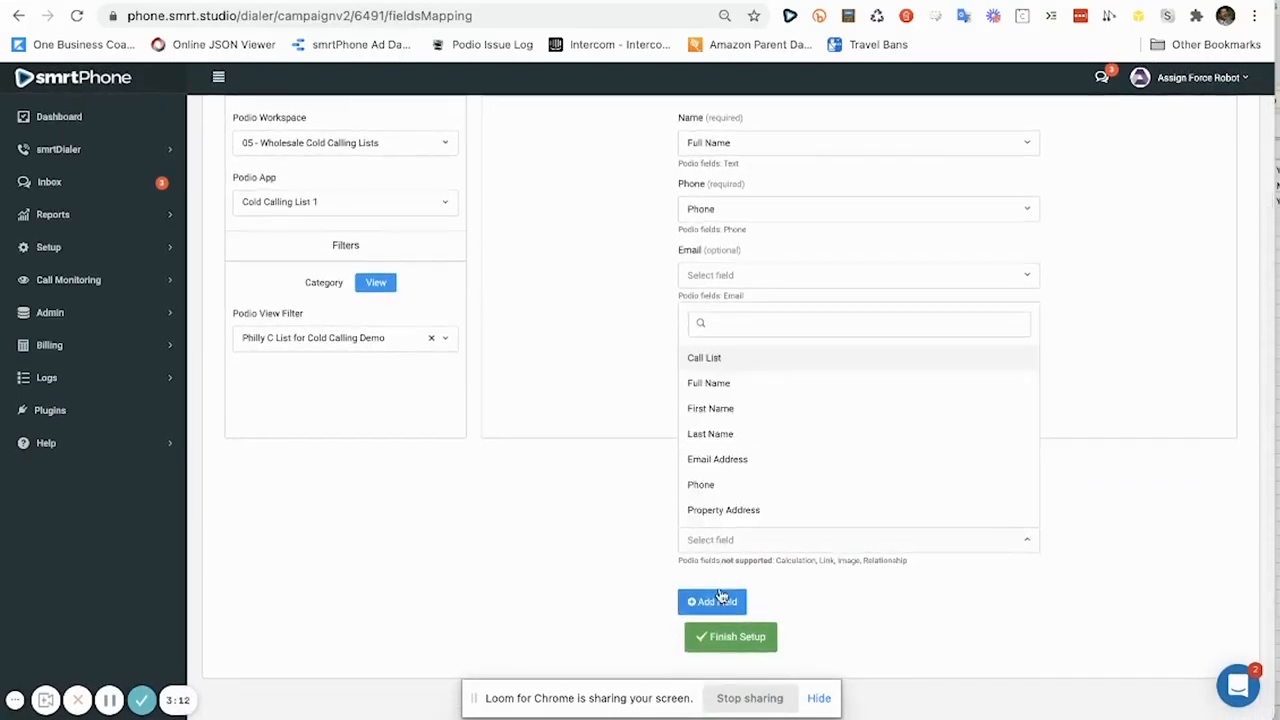
{"action": "scroll", "coordinate": [728, 452], "scroll_direction": "down", "scroll_amount": 3}
{"action": "scroll", "coordinate": [728, 448], "scroll_direction": "up", "scroll_amount": 1}
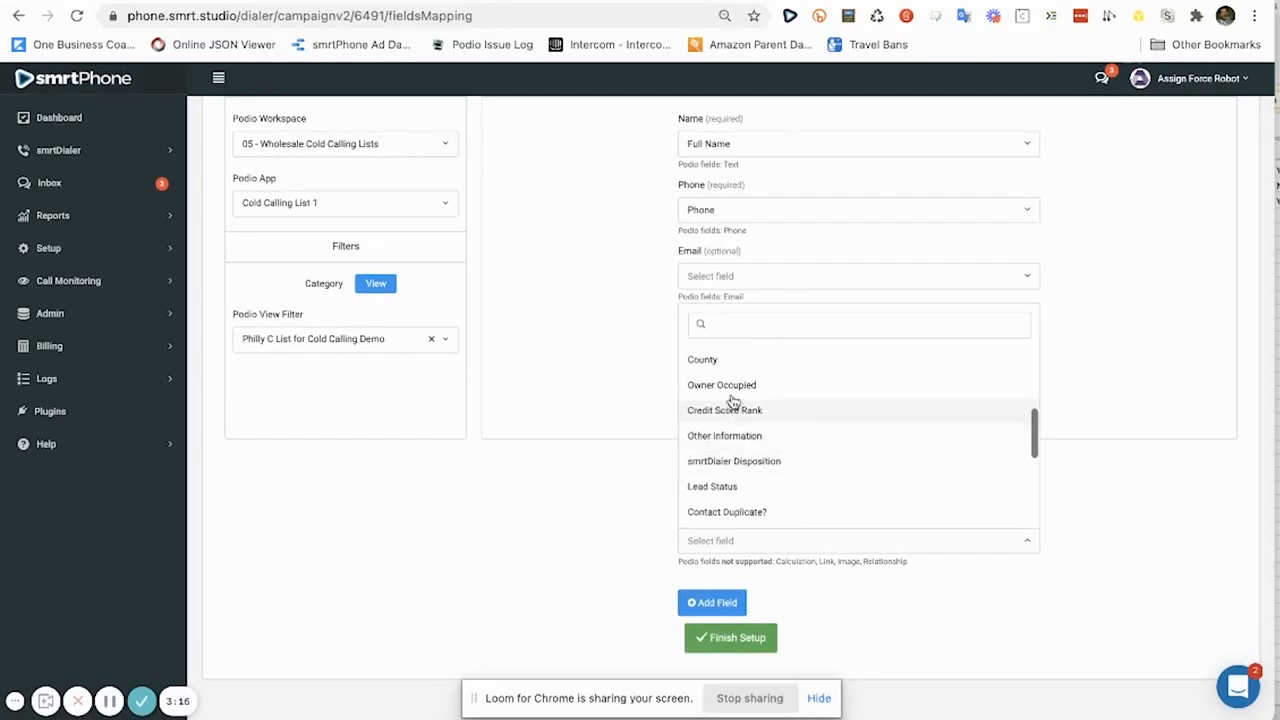
{"action": "left_click", "coordinate": [733, 388]}
{"action": "left_click", "coordinate": [716, 602]}
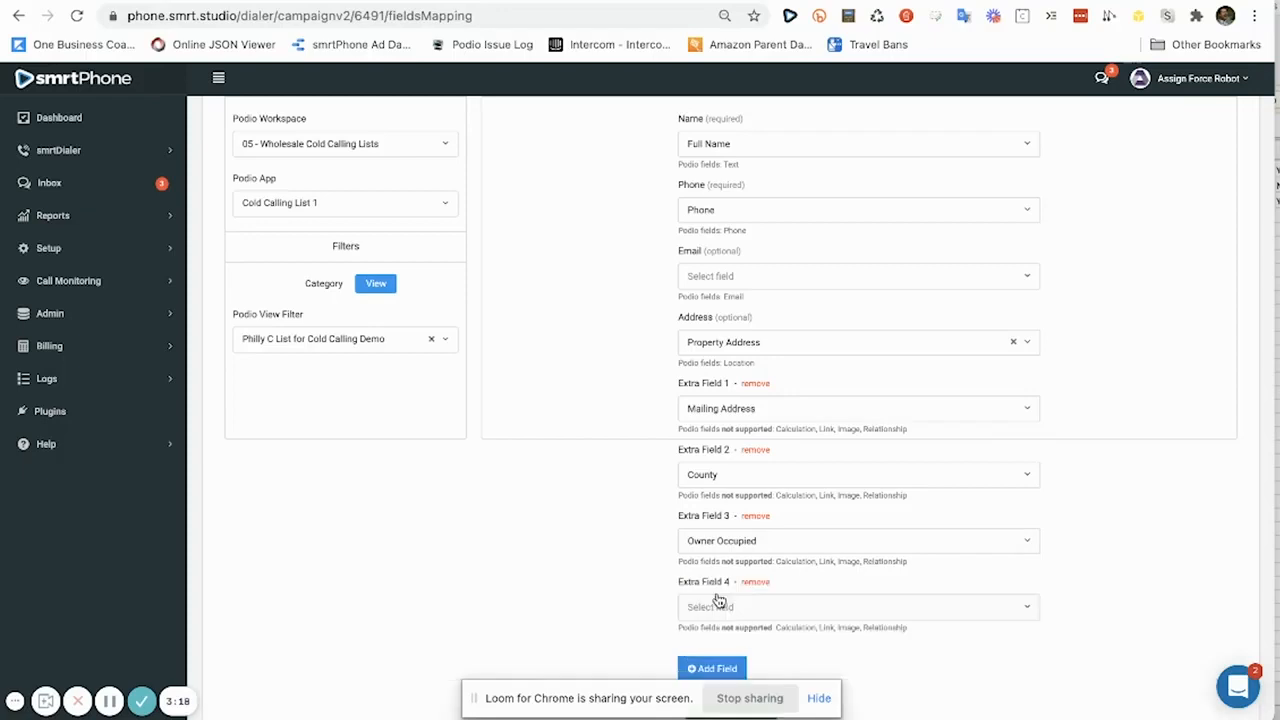
{"action": "scroll", "coordinate": [717, 603], "scroll_direction": "down", "scroll_amount": 1}
{"action": "left_click", "coordinate": [717, 595]}
{"action": "scroll", "coordinate": [717, 597], "scroll_direction": "down", "scroll_amount": 1}
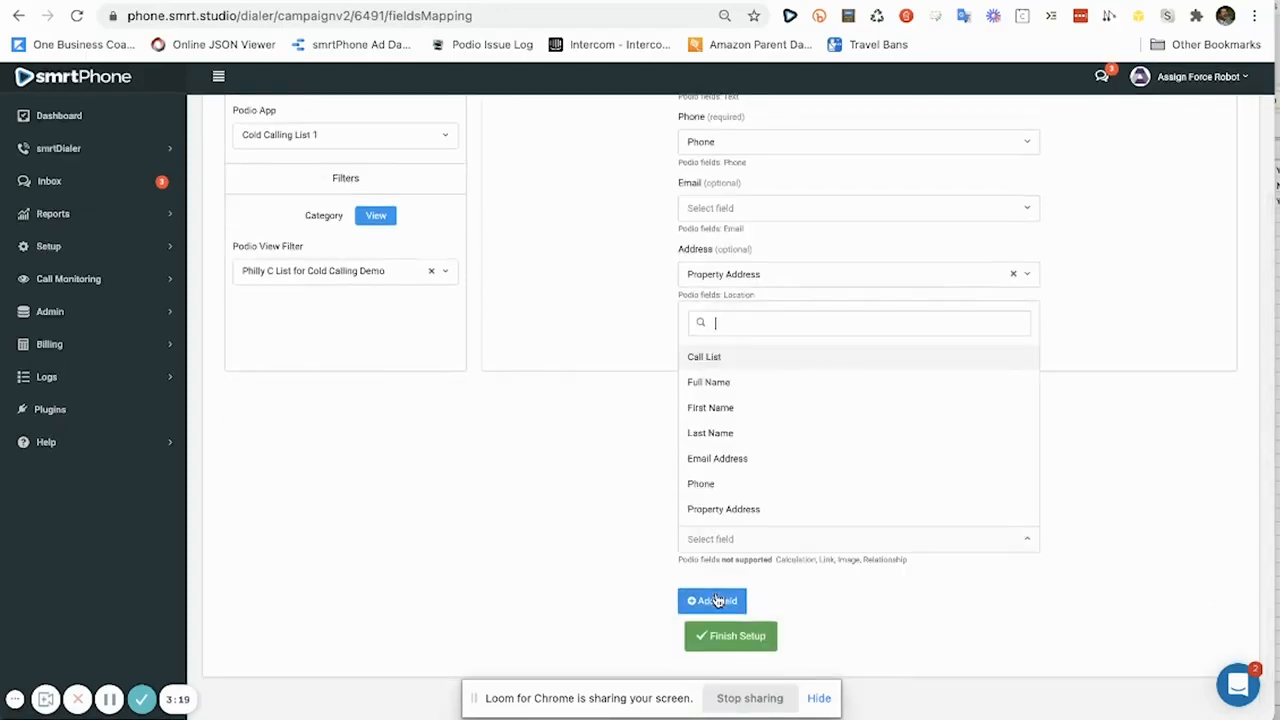
{"action": "scroll", "coordinate": [709, 443], "scroll_direction": "down", "scroll_amount": 5}
{"action": "left_click", "coordinate": [709, 422]}
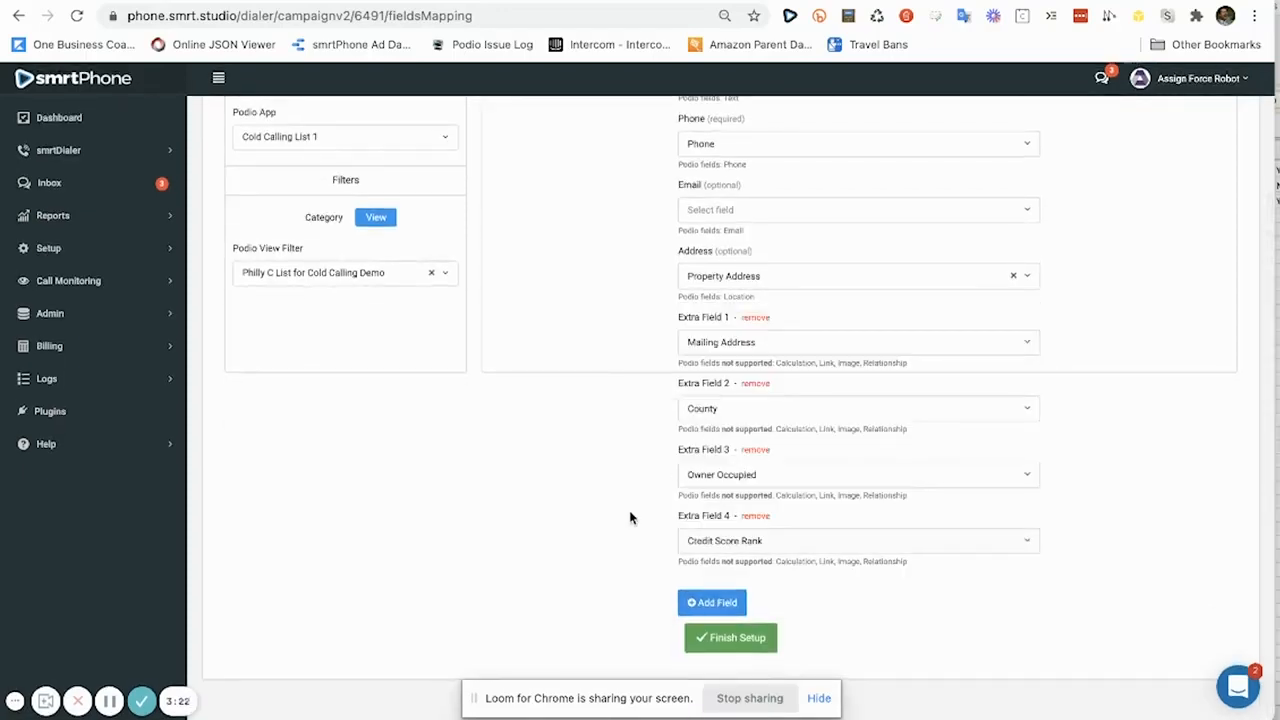
Finish setup, check the synced lead list in Podio, and dismiss the resync confirmation.
{"action": "left_click", "coordinate": [737, 649]}
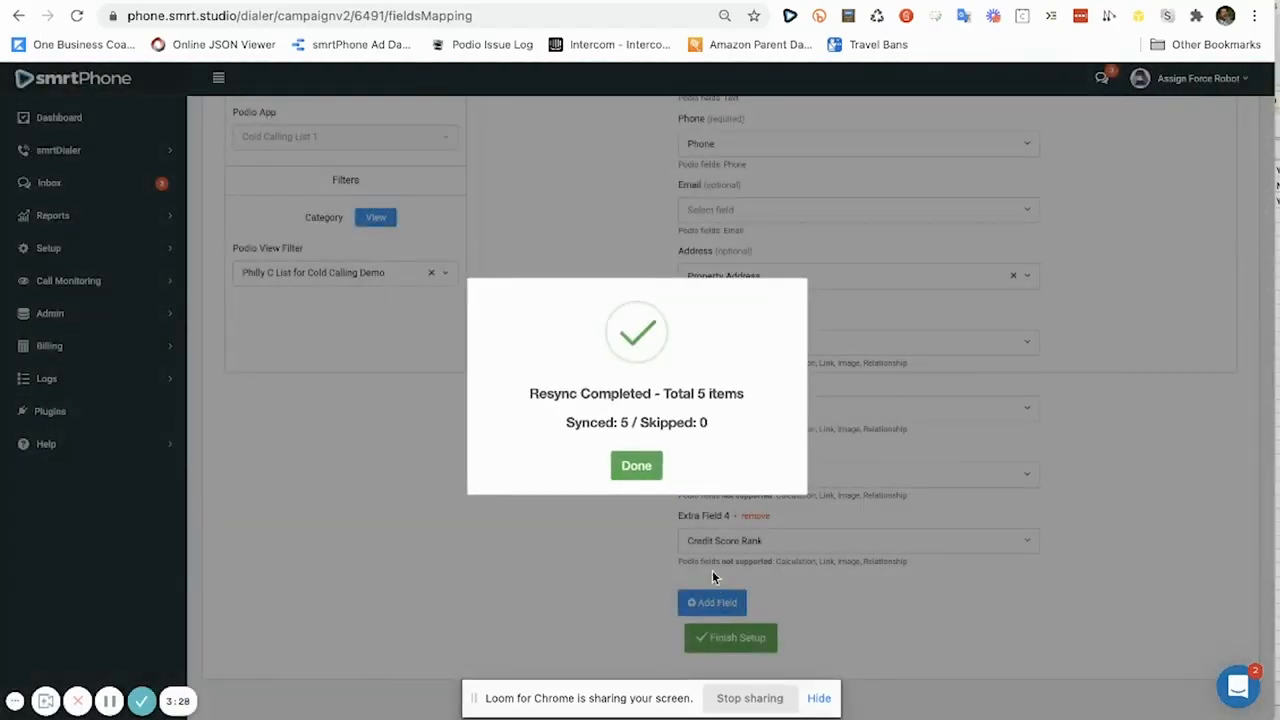
{"action": "left_click", "coordinate": [162, 1]}
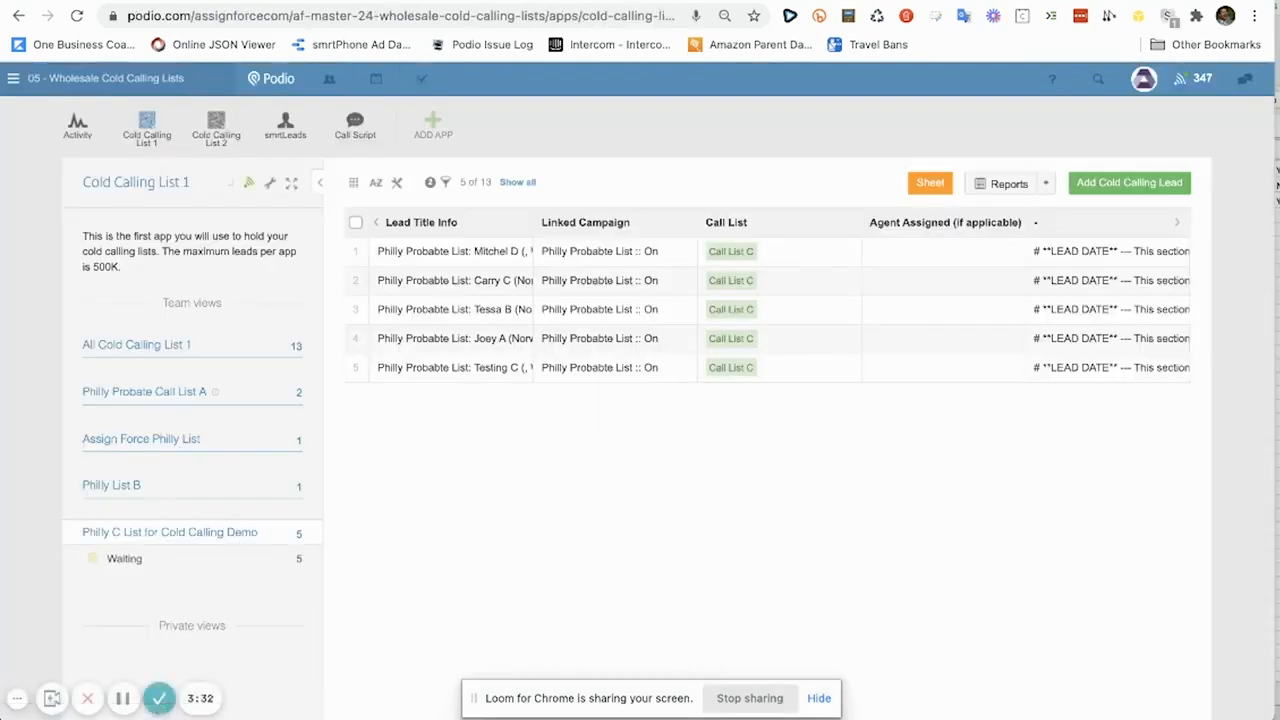
{"action": "left_click", "coordinate": [555, 1]}
{"action": "left_click", "coordinate": [636, 466]}
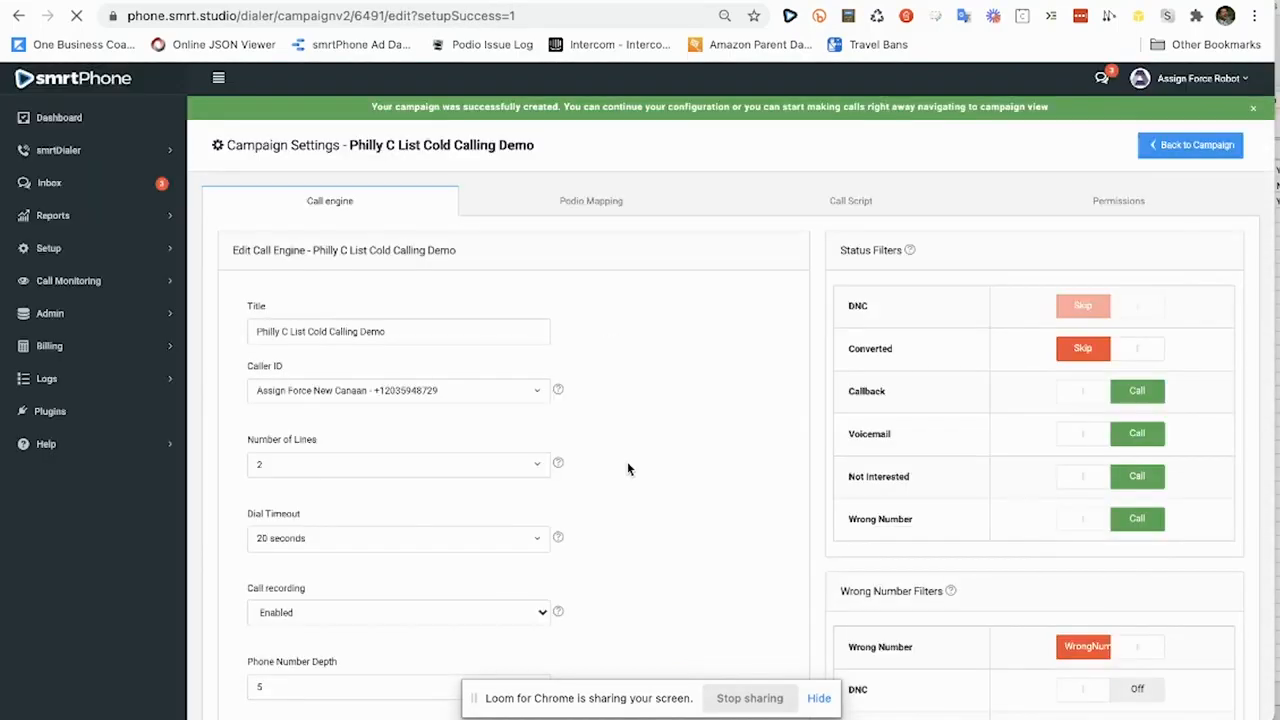
Switch Wrong Number Auto-Remove to ON in the call engine and save.
{"action": "scroll", "coordinate": [628, 468], "scroll_direction": "down", "scroll_amount": 5}
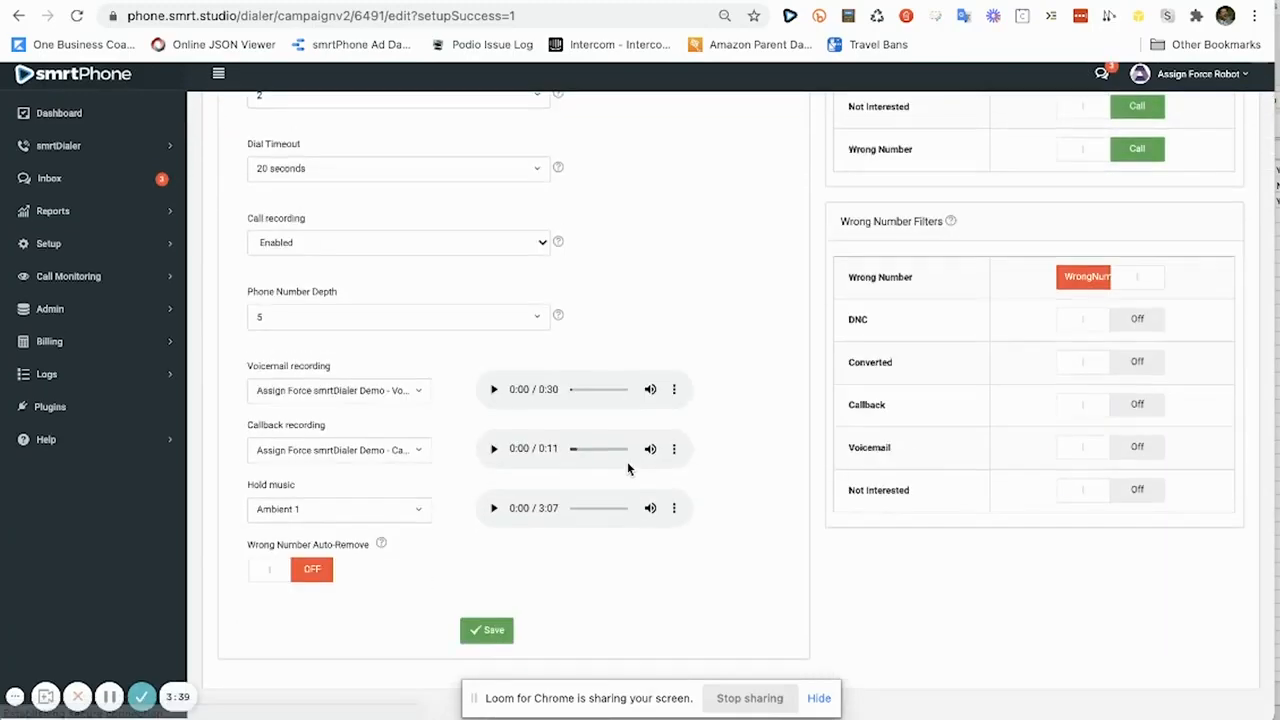
{"action": "scroll", "coordinate": [628, 468], "scroll_direction": "up", "scroll_amount": 3}
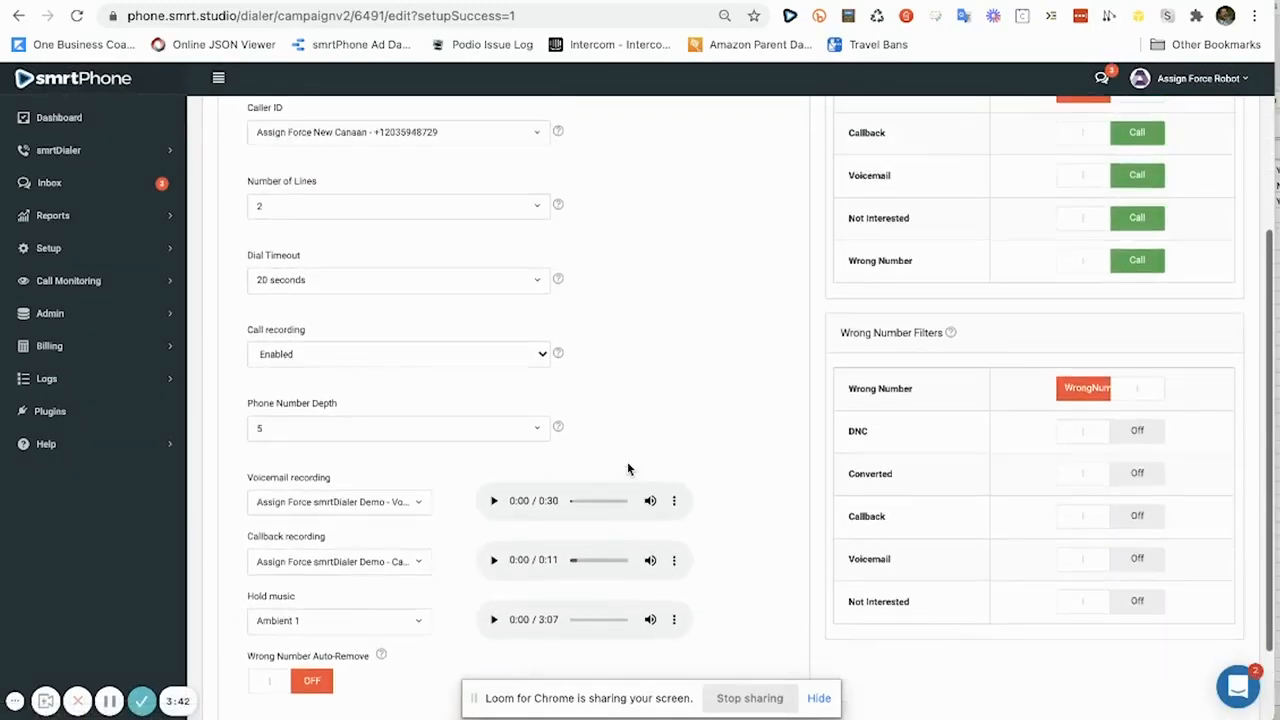
{"action": "scroll", "coordinate": [908, 324], "scroll_direction": "up", "scroll_amount": 1}
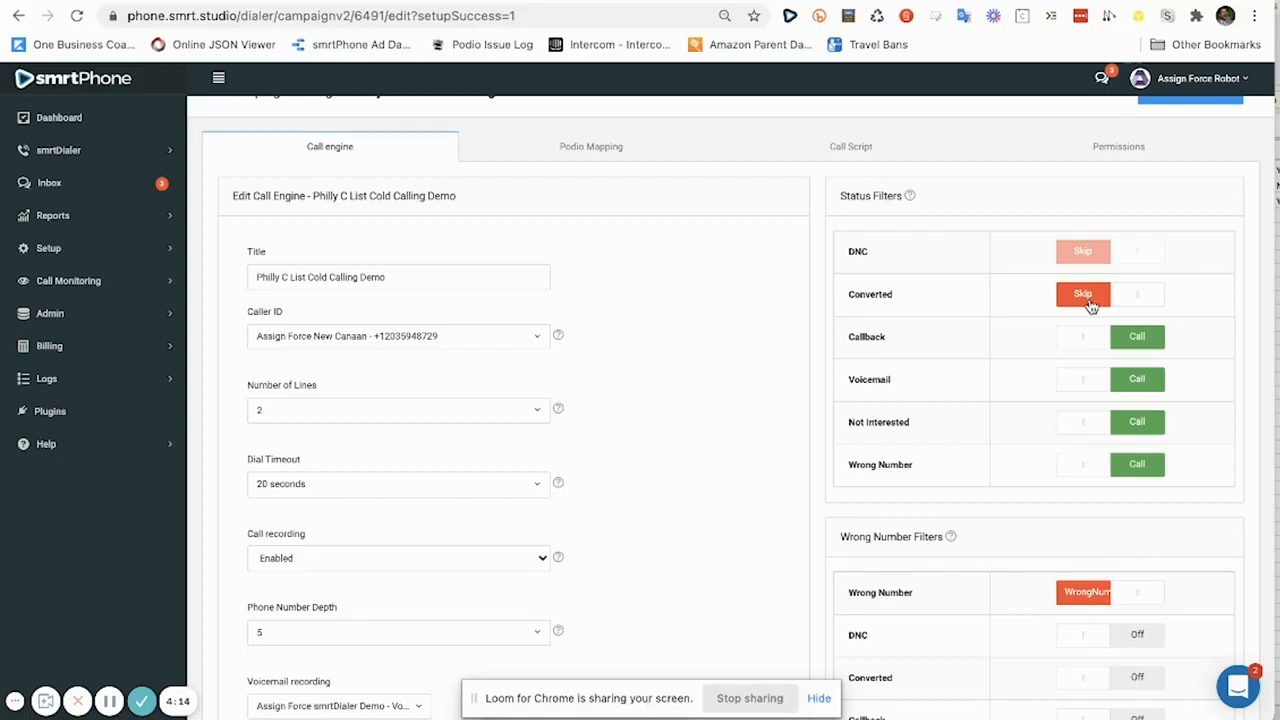
{"action": "scroll", "coordinate": [1090, 305], "scroll_direction": "down", "scroll_amount": 3}
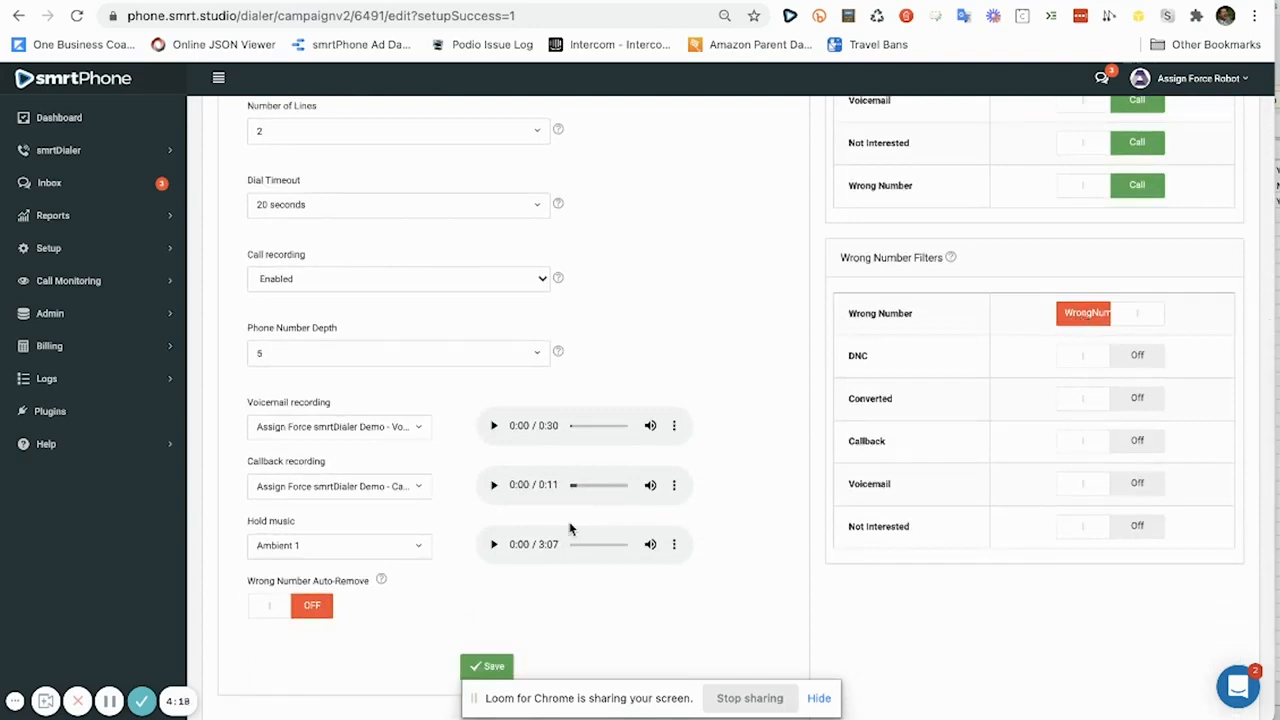
{"action": "left_click", "coordinate": [295, 610]}
{"action": "scroll", "coordinate": [296, 611], "scroll_direction": "down", "scroll_amount": 1}
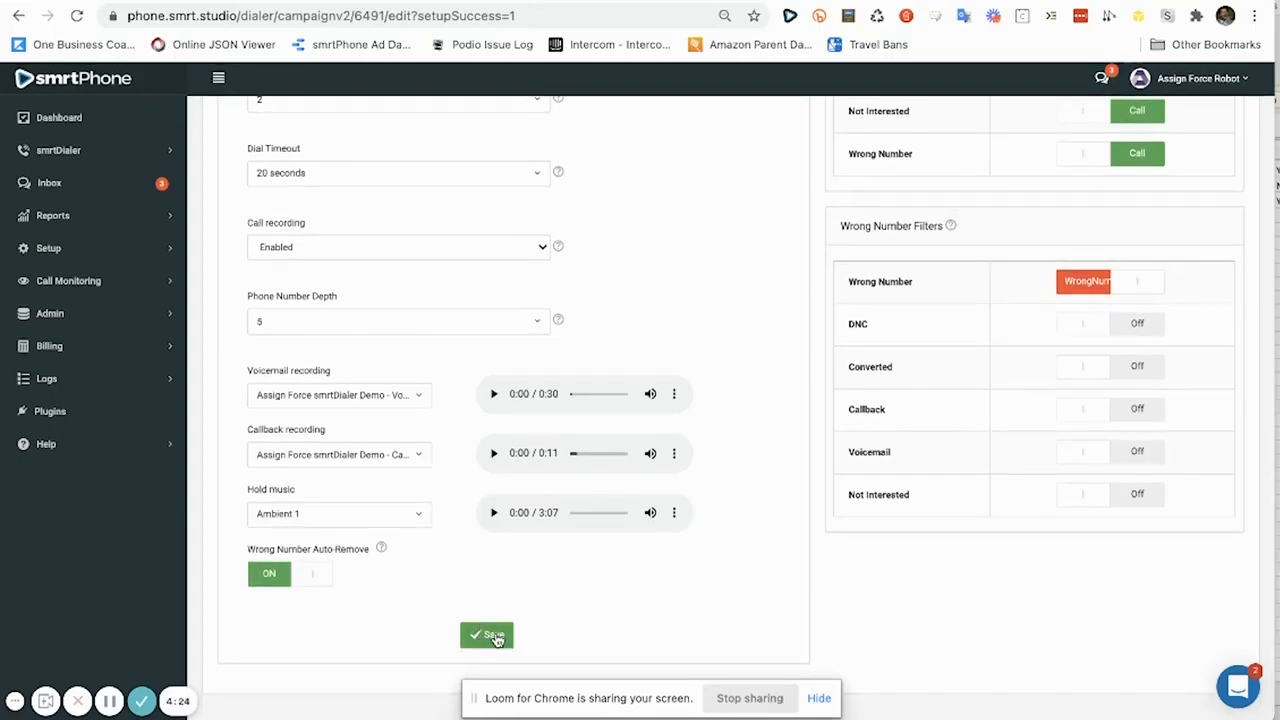
{"action": "left_click", "coordinate": [492, 638]}
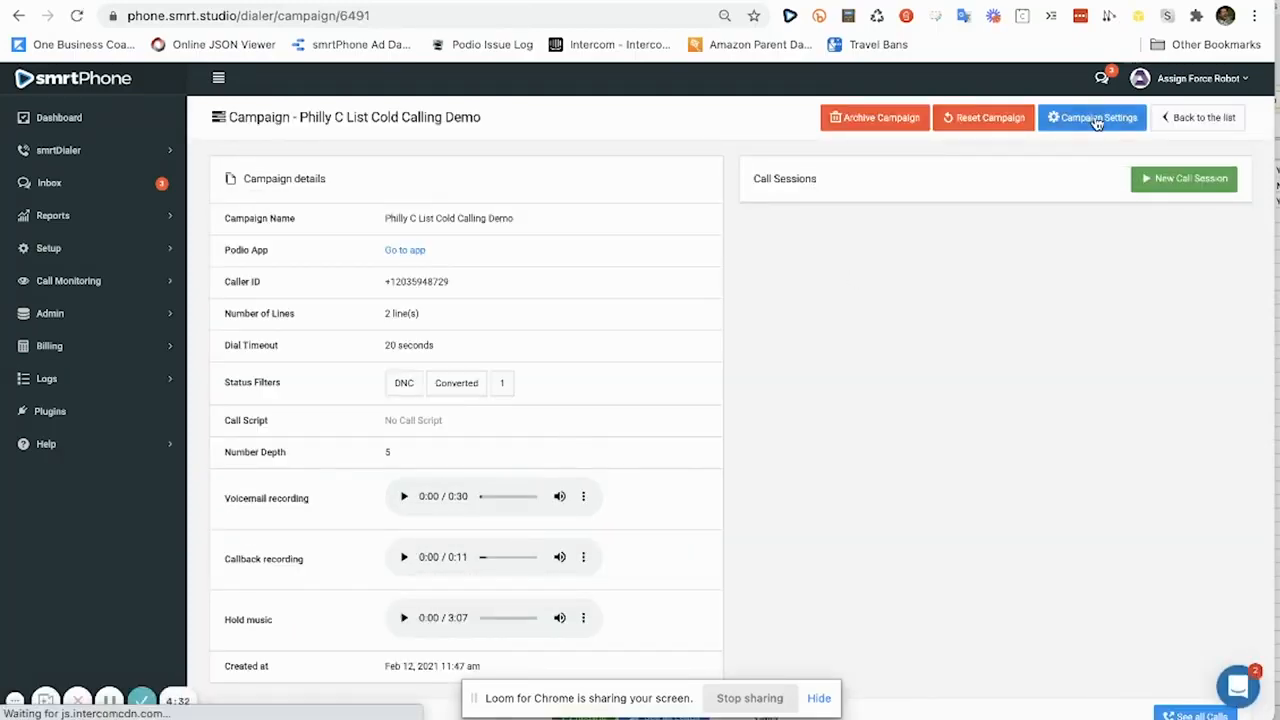
Open the campaign settings on the Call Script tab.
{"action": "left_click", "coordinate": [1097, 122]}
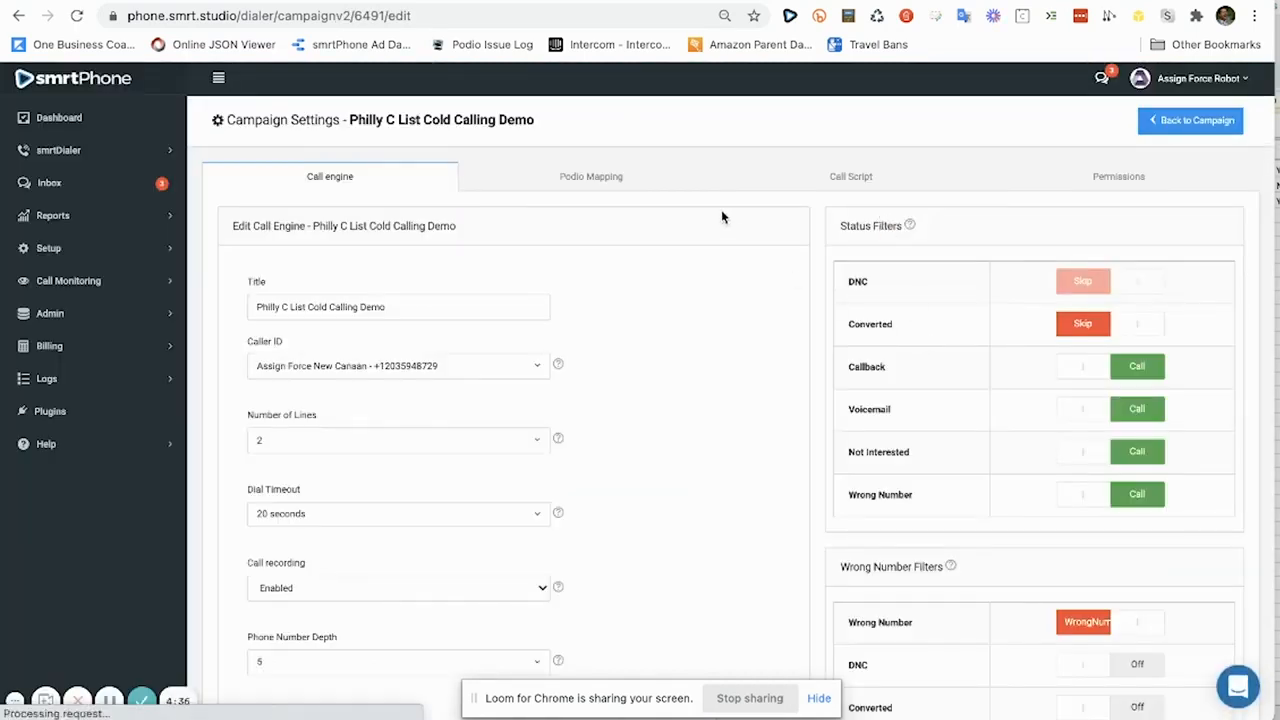
{"action": "left_click", "coordinate": [846, 186]}
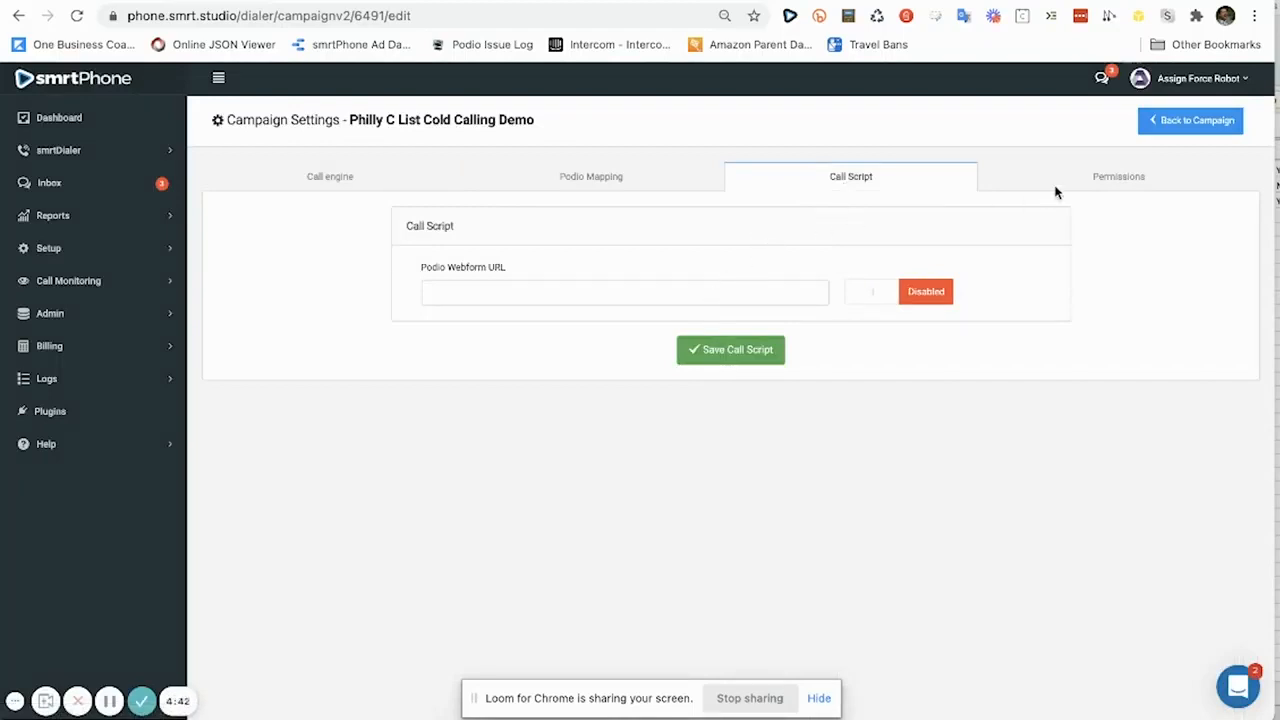
Set permissions to Selected with one agent, save them, and go back to the campaign.
{"action": "left_click", "coordinate": [1107, 179]}
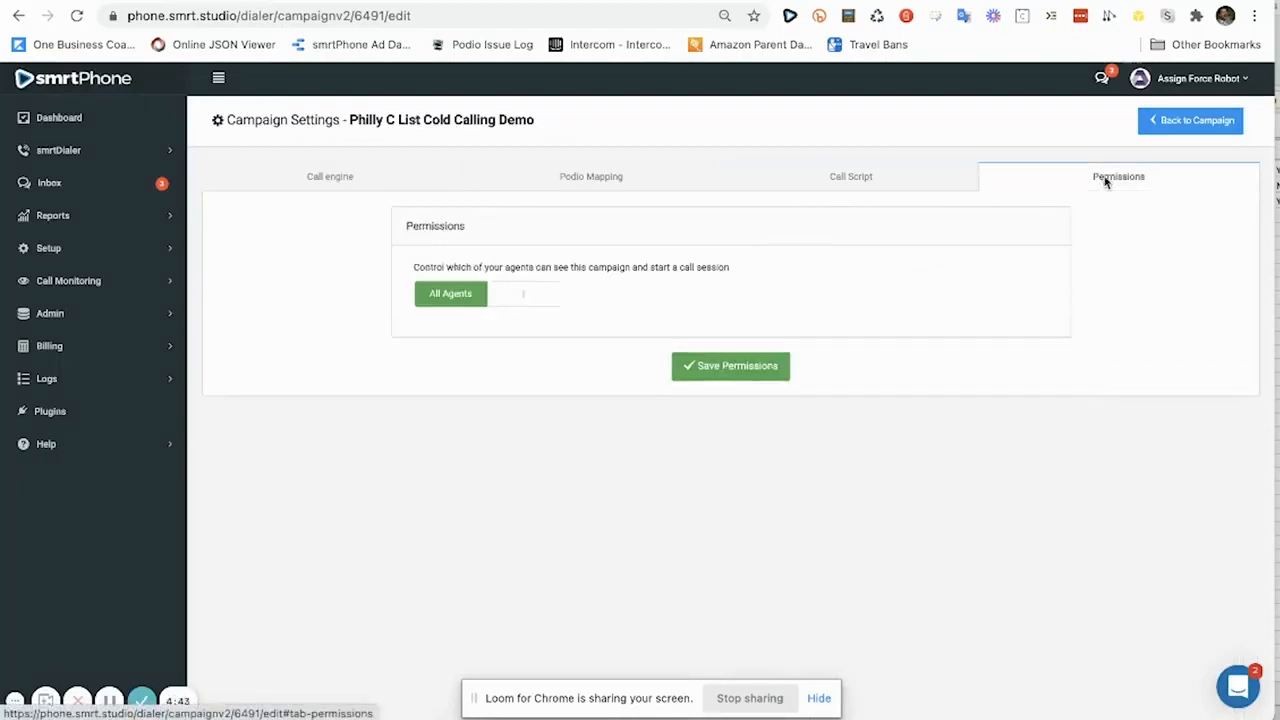
{"action": "left_click", "coordinate": [515, 298]}
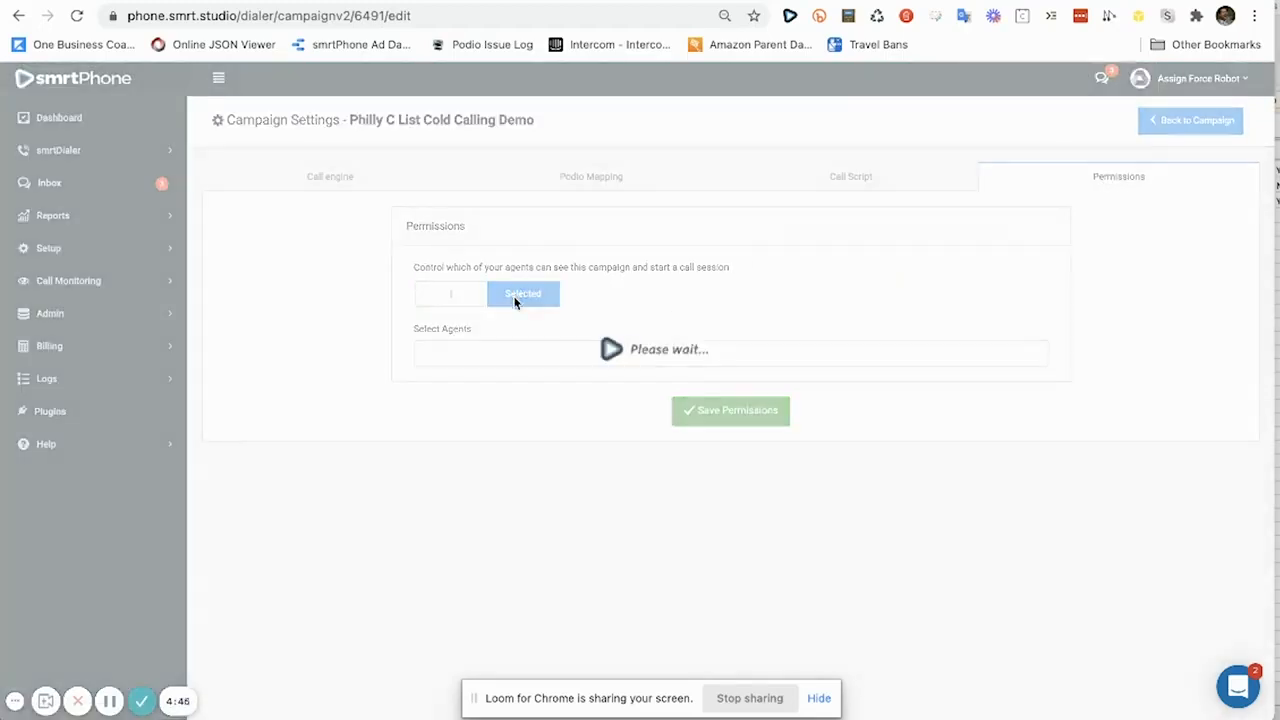
{"action": "left_click", "coordinate": [520, 354]}
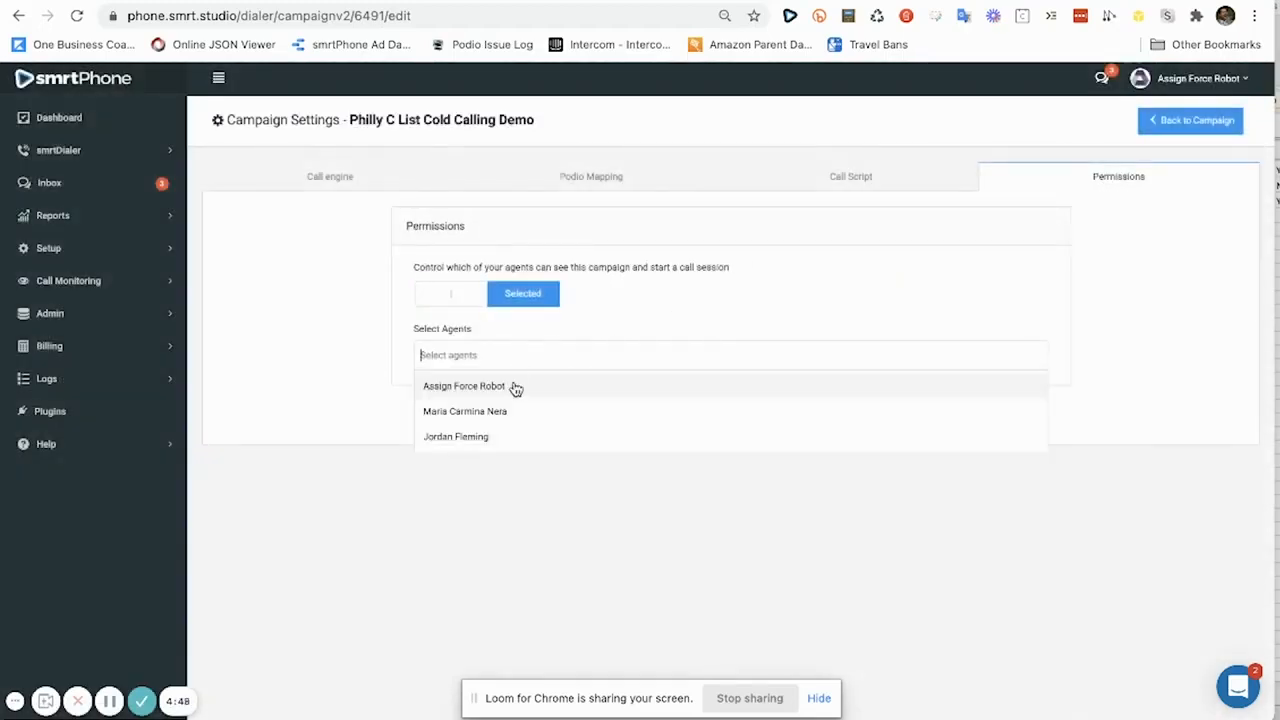
{"action": "left_click", "coordinate": [515, 388]}
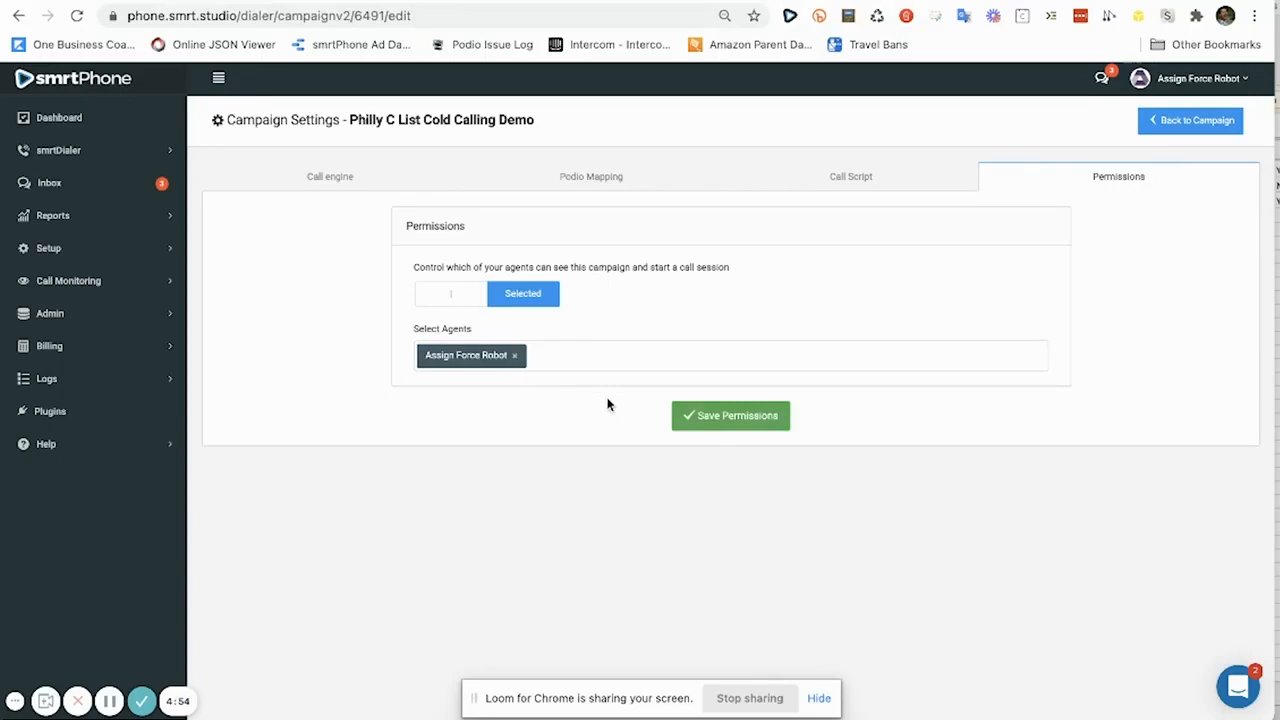
{"action": "left_click", "coordinate": [735, 417]}
{"action": "left_click", "coordinate": [718, 449]}
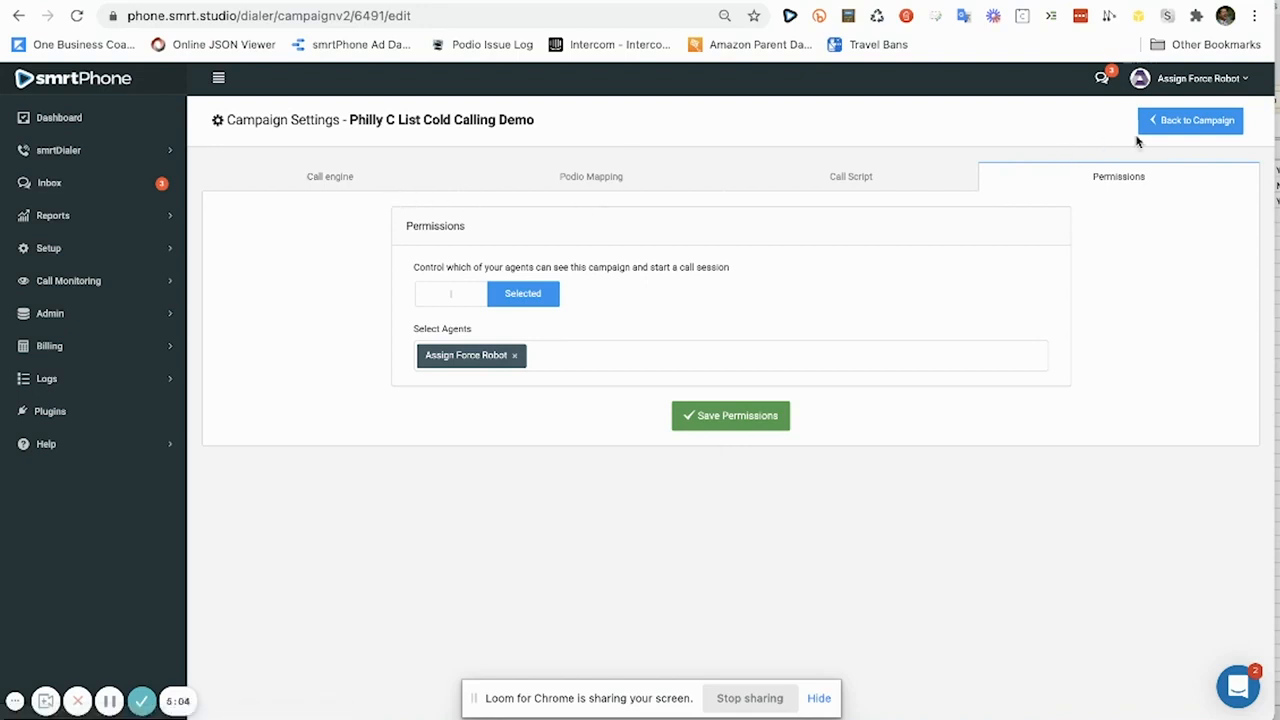
{"action": "left_click", "coordinate": [1168, 129]}
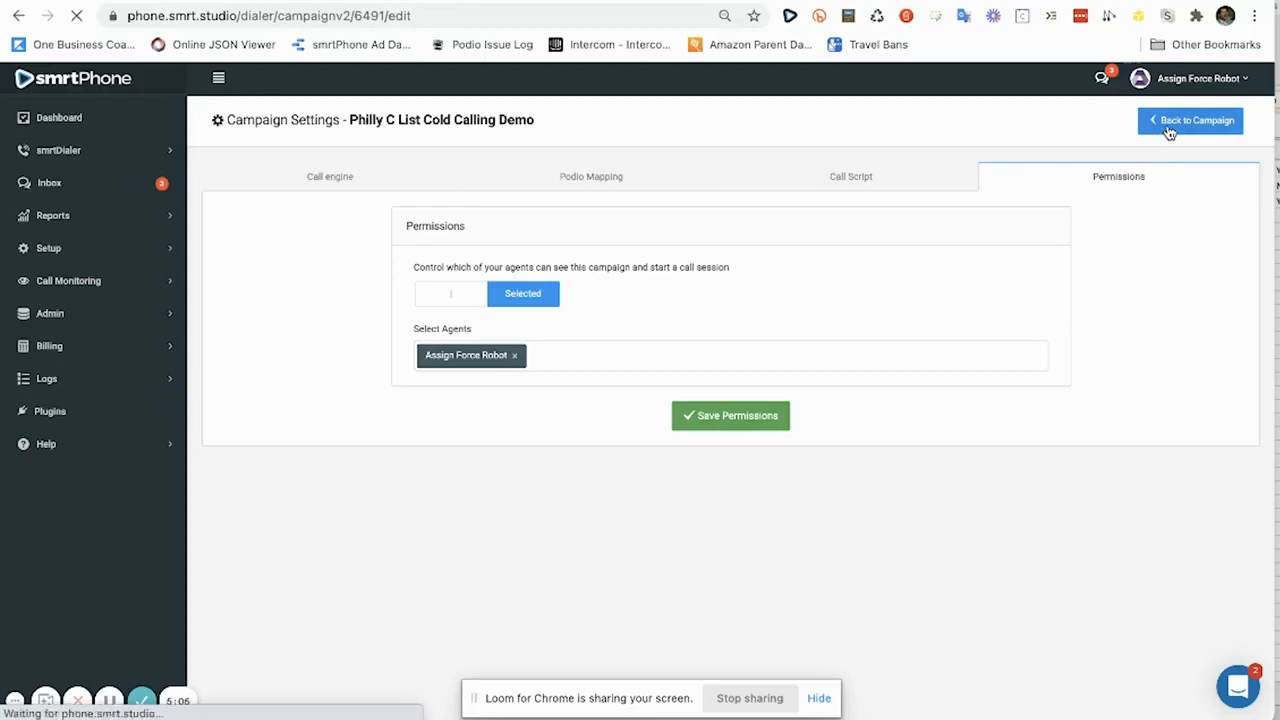